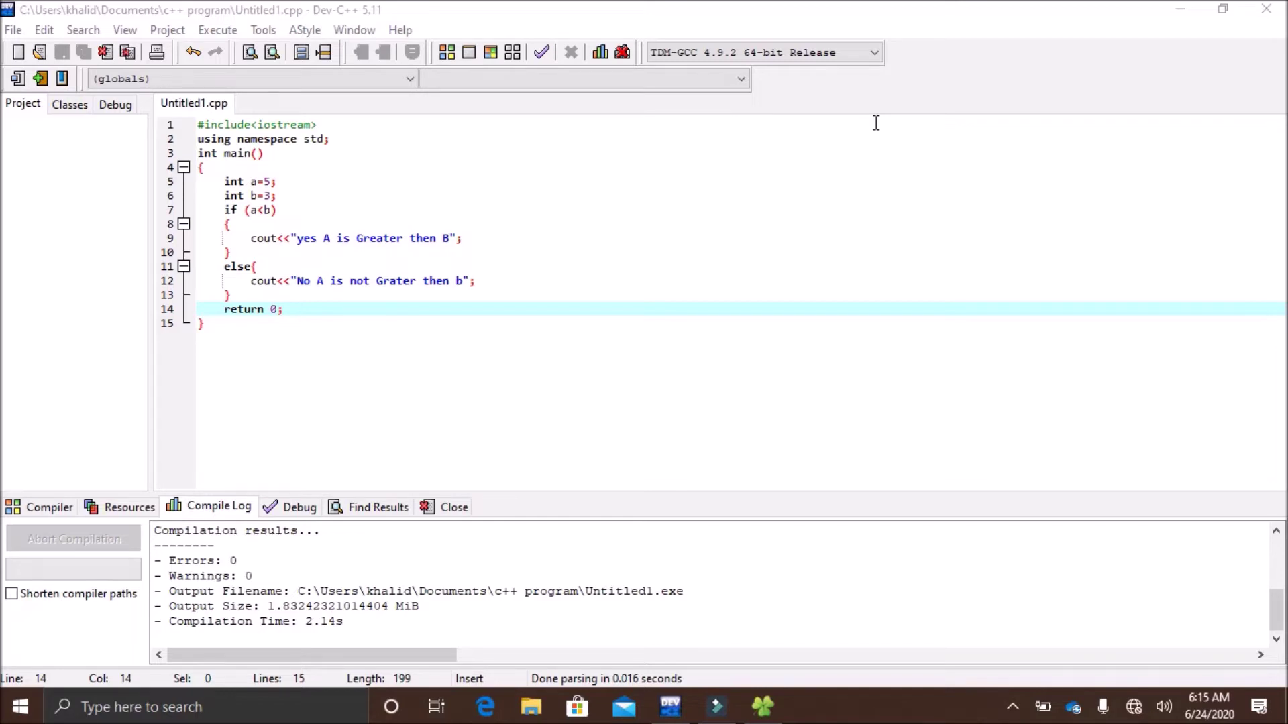
Place the caret on the last line of the compiled comparison program.
left_click(303, 322)
Start a new file with #include<iostream>, using namespace std; and an empty int main() body.
key("ctrl+n")
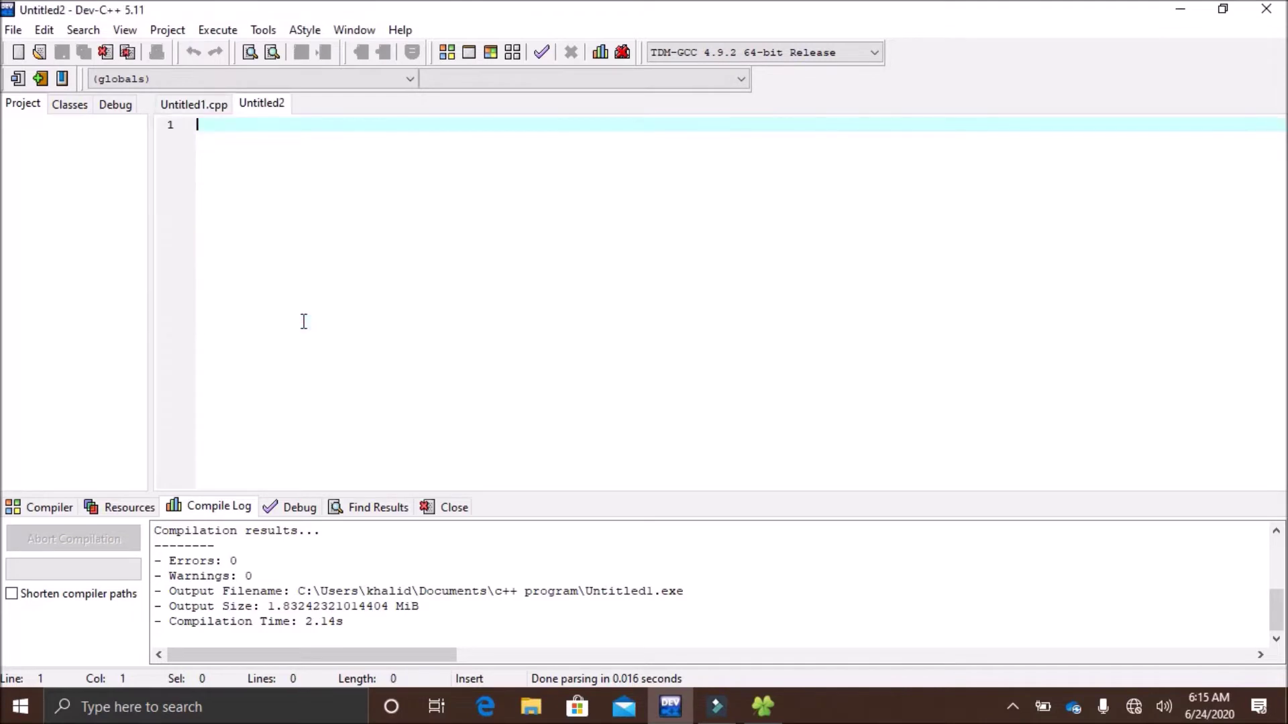
left_click(259, 167)
type("#")
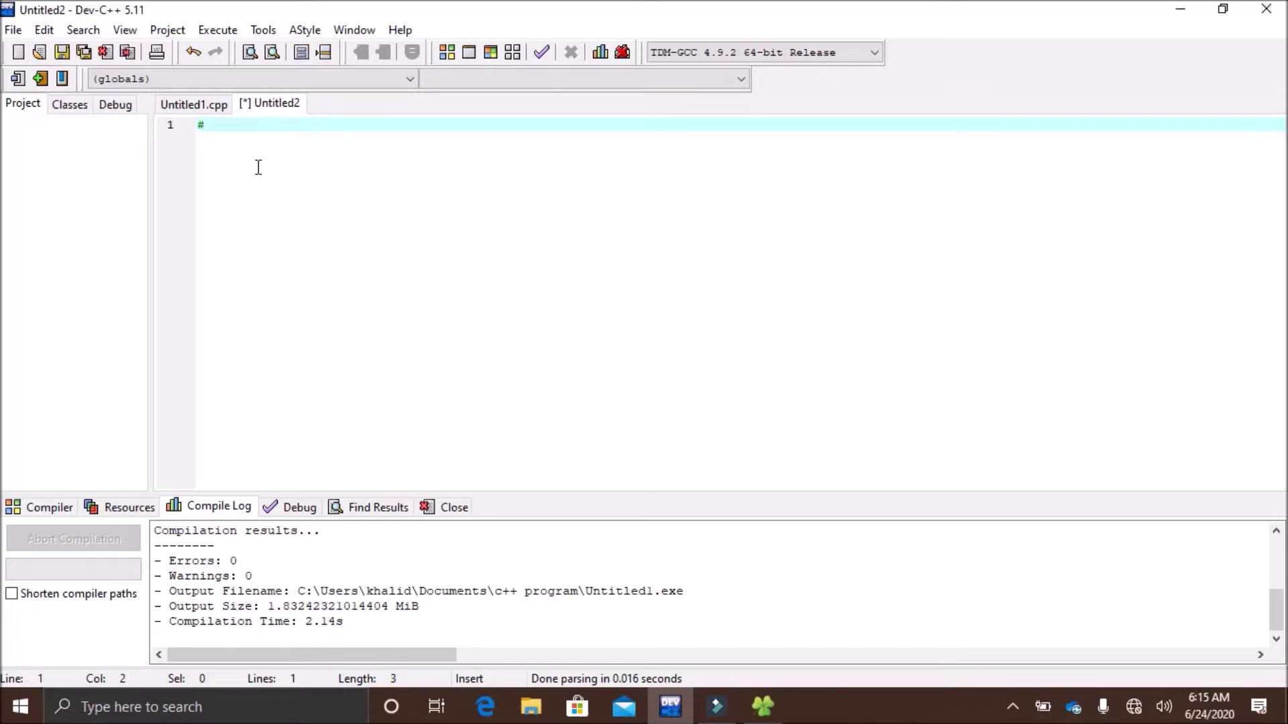
type("include")
type("<ios")
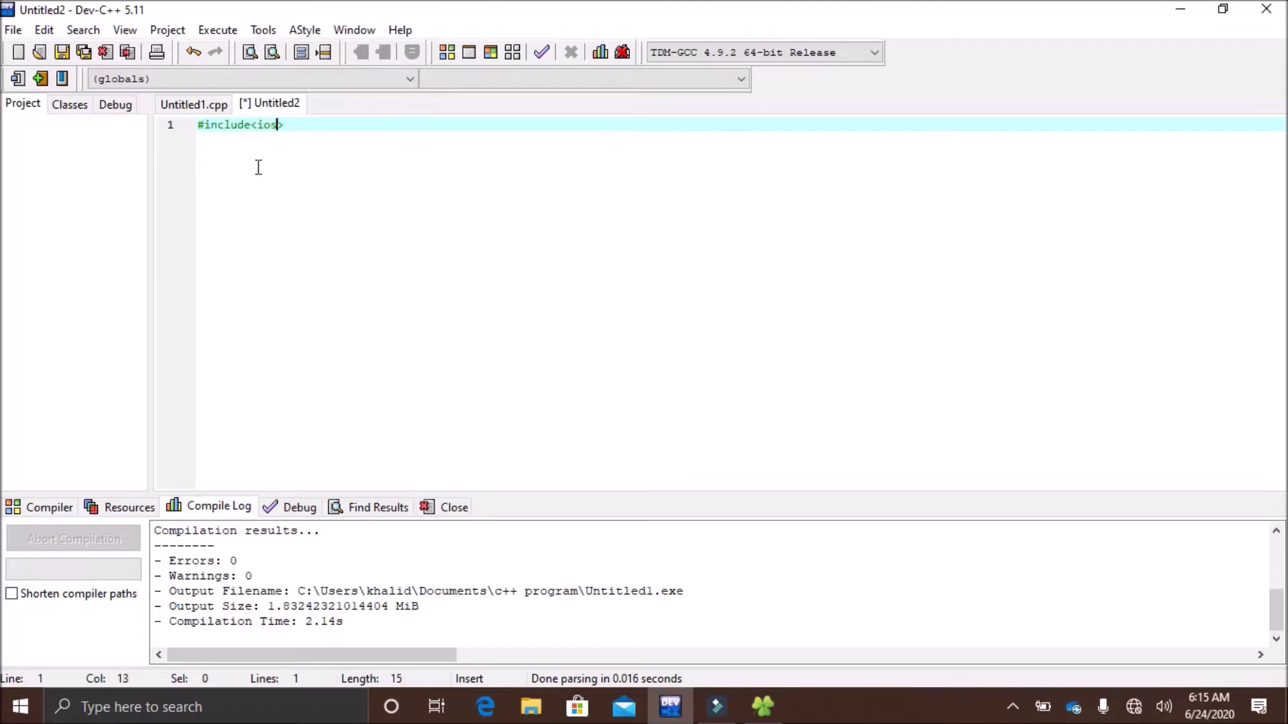
type("trea")
type("m")
key("Right")
key("Return")
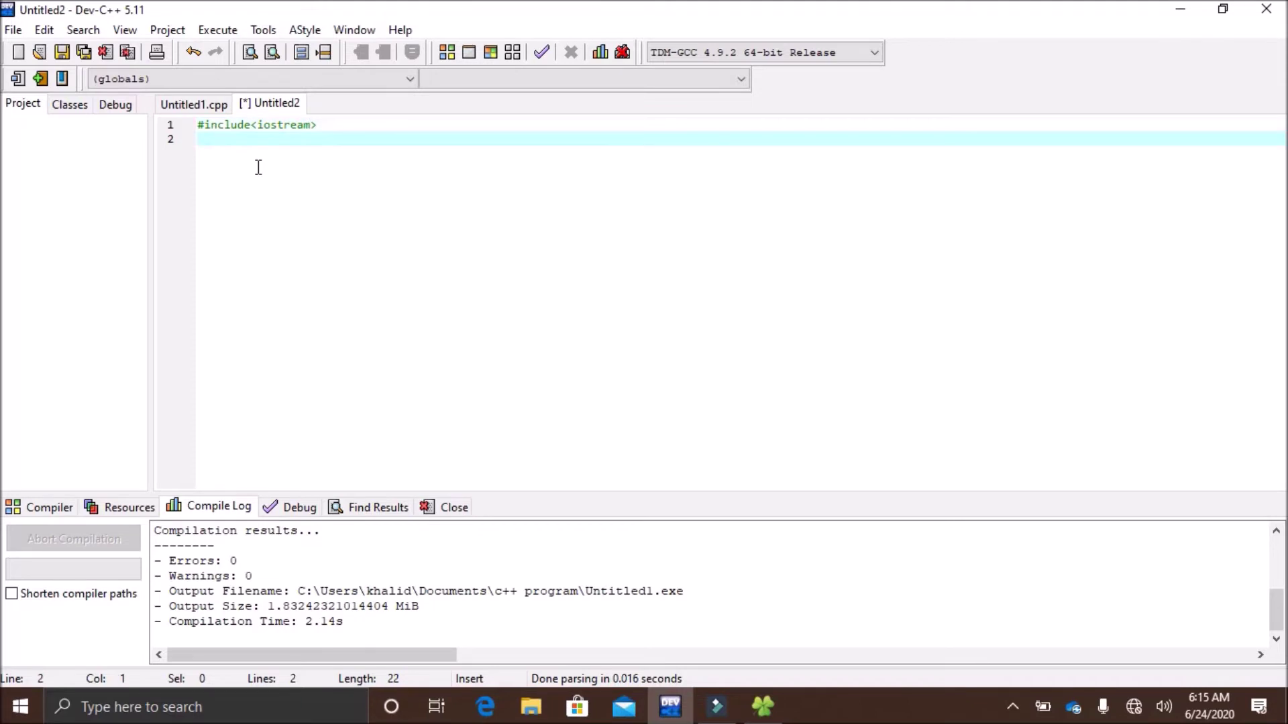
type("using n")
type("amepsp")
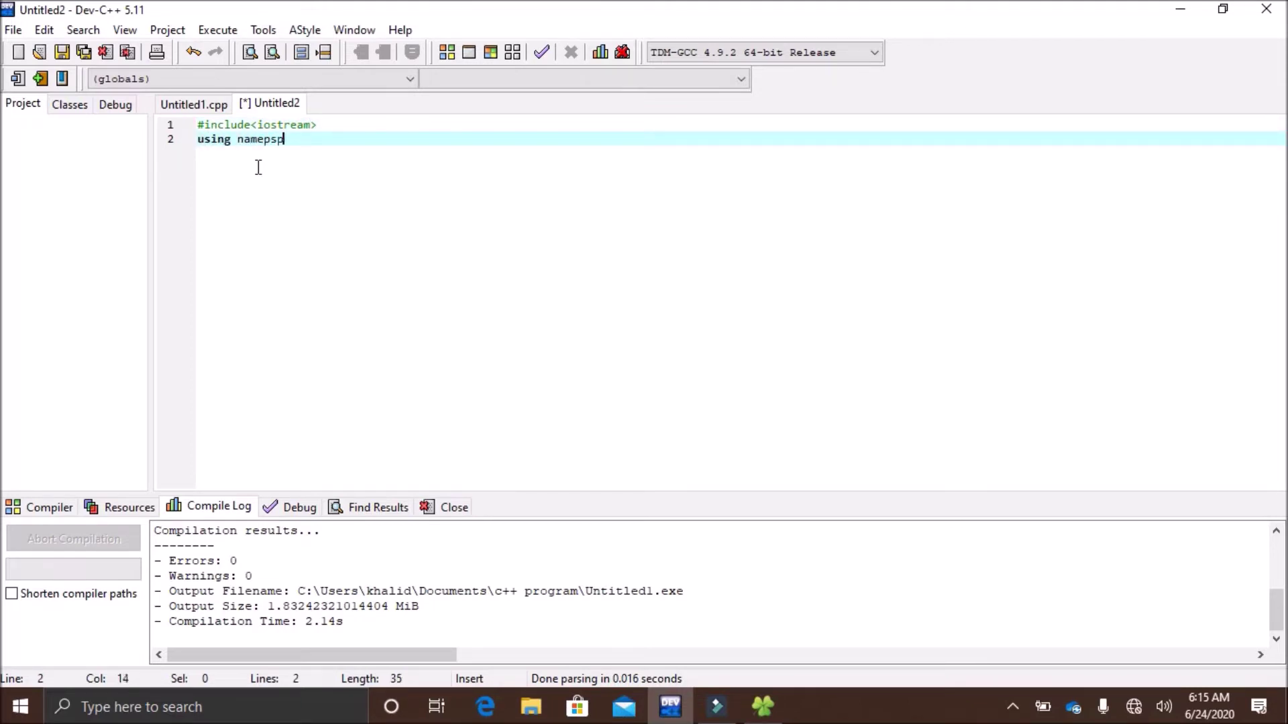
type("ace")
key("BackSpace")
key("BackSpace")
key("BackSpace")
key("BackSpace")
key("BackSpace")
key("BackSpace")
type("space")
type(" std")
type(";")
key("Return")
type("int ")
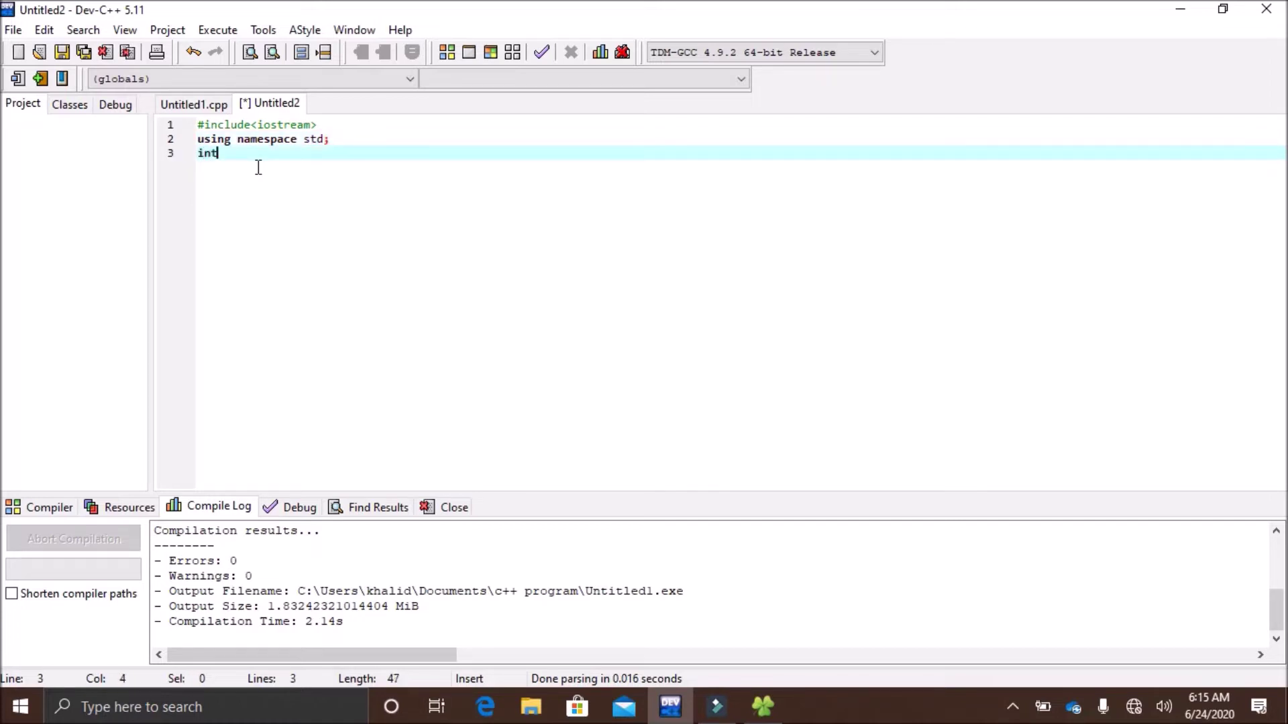
type("main()")
key("Return")
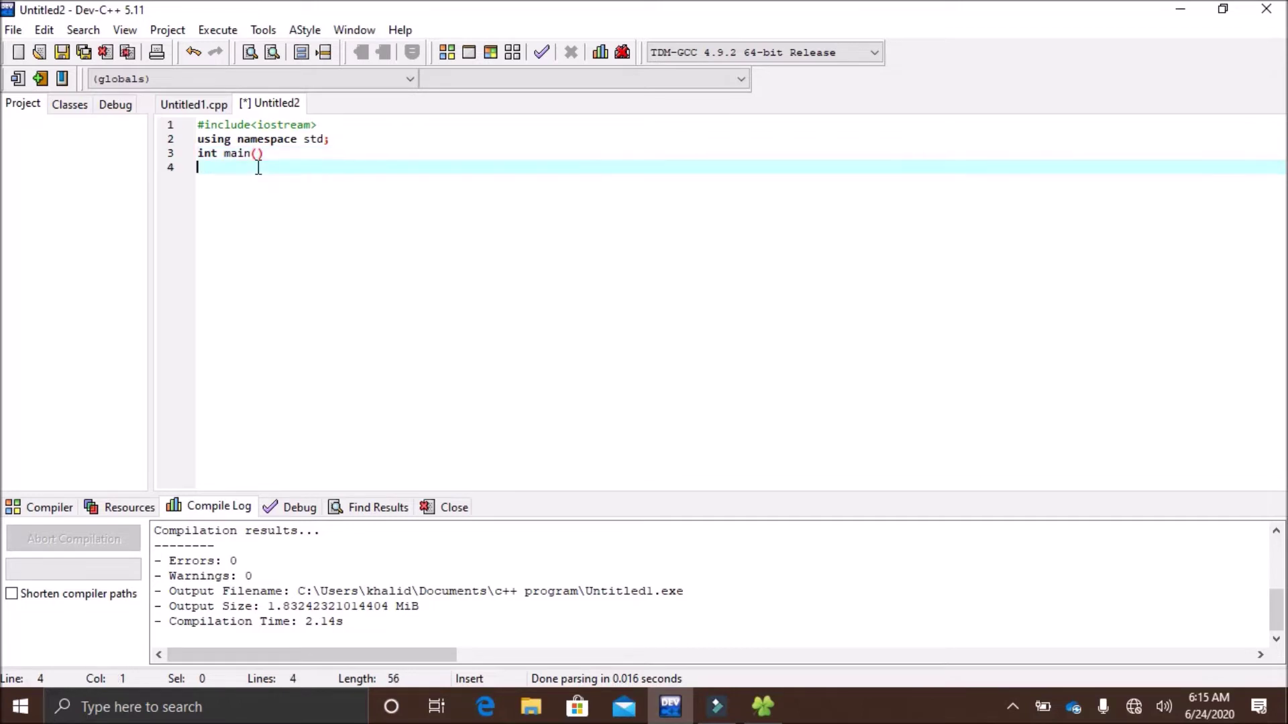
type("{")
key("Return")
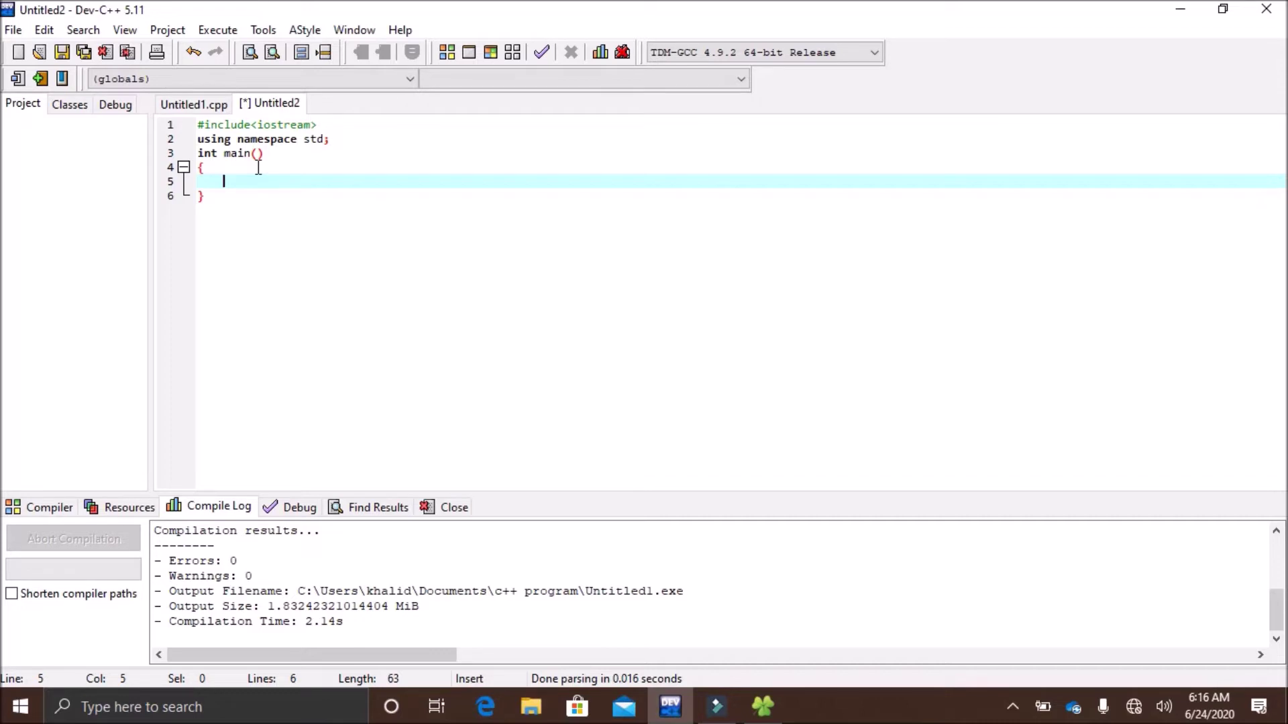
type("cout")
type("<<\"")
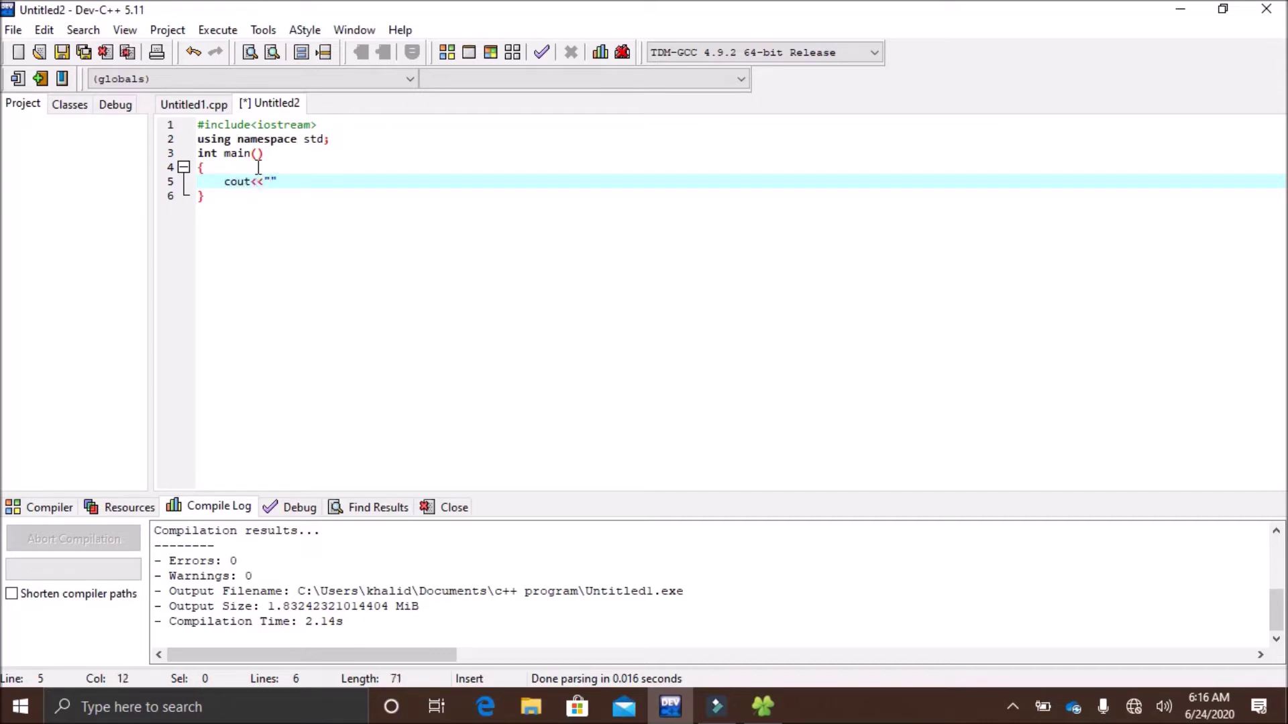
type("please ")
type("enter any ")
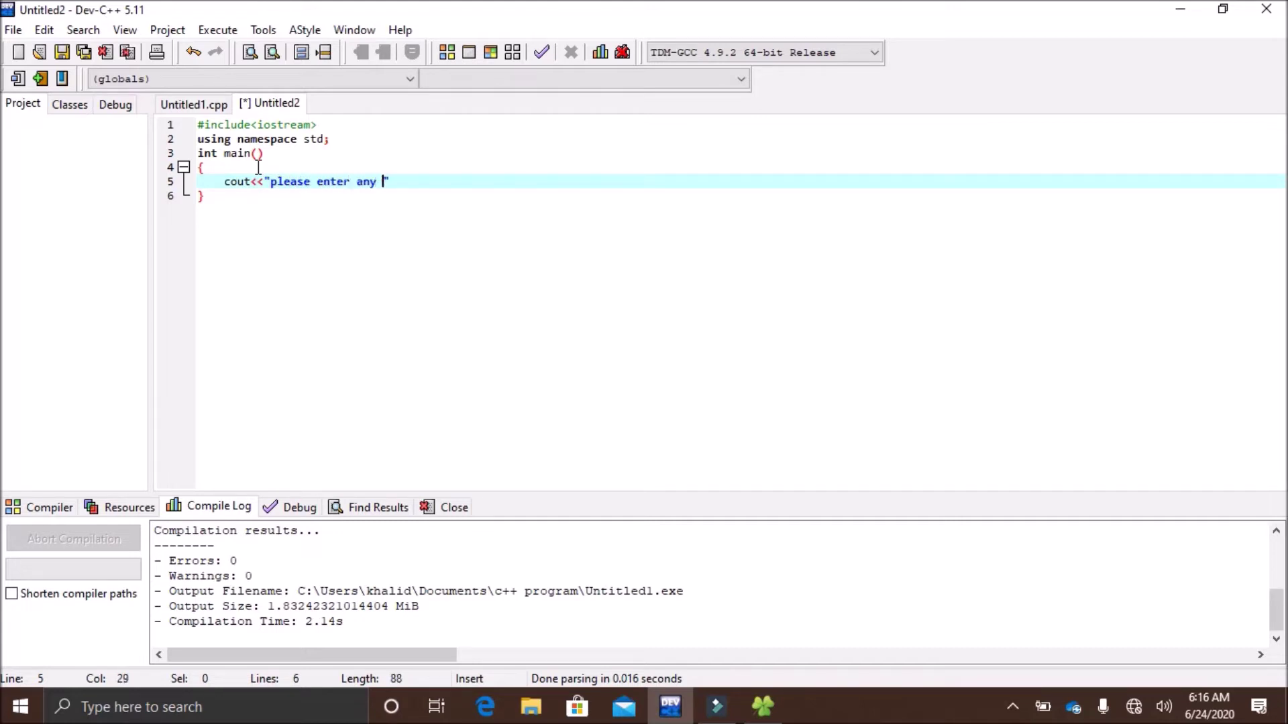
type("positive ")
type("integ")
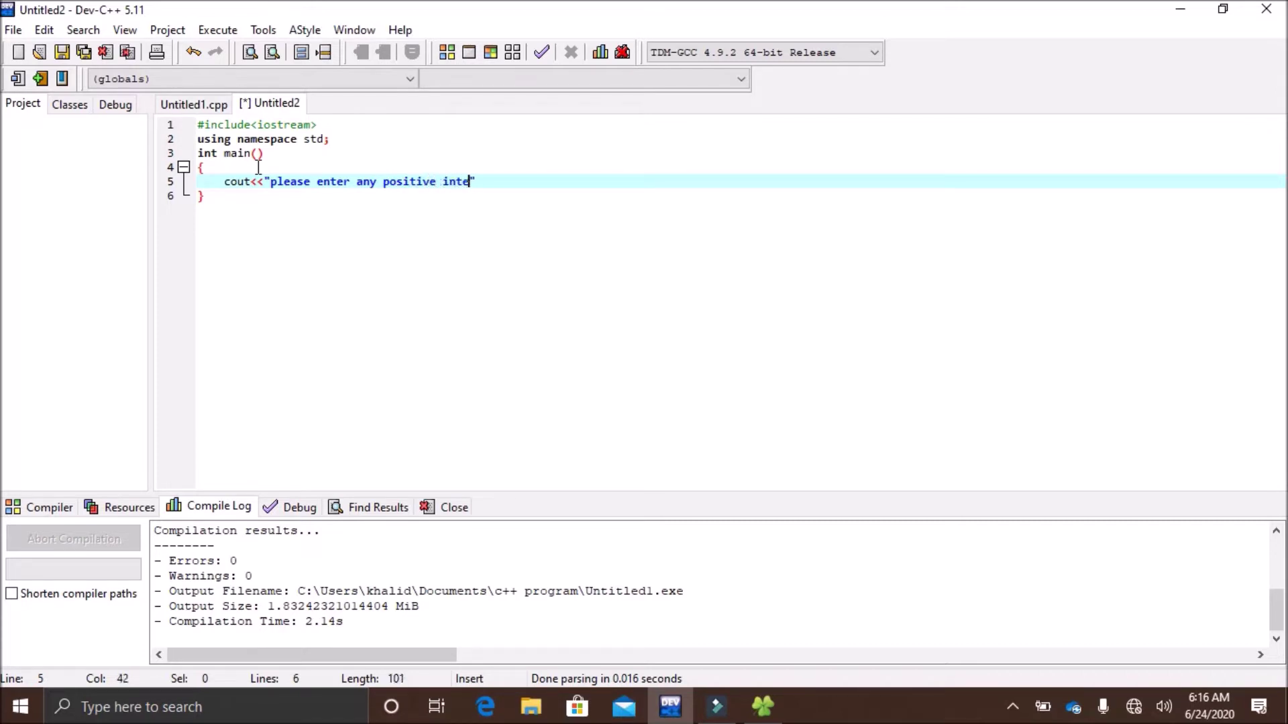
type("er\"")
type(";")
Inside main, prompt "please enter any positive integer", declare int a and read it with cin>>a.
key("Return")
type("int")
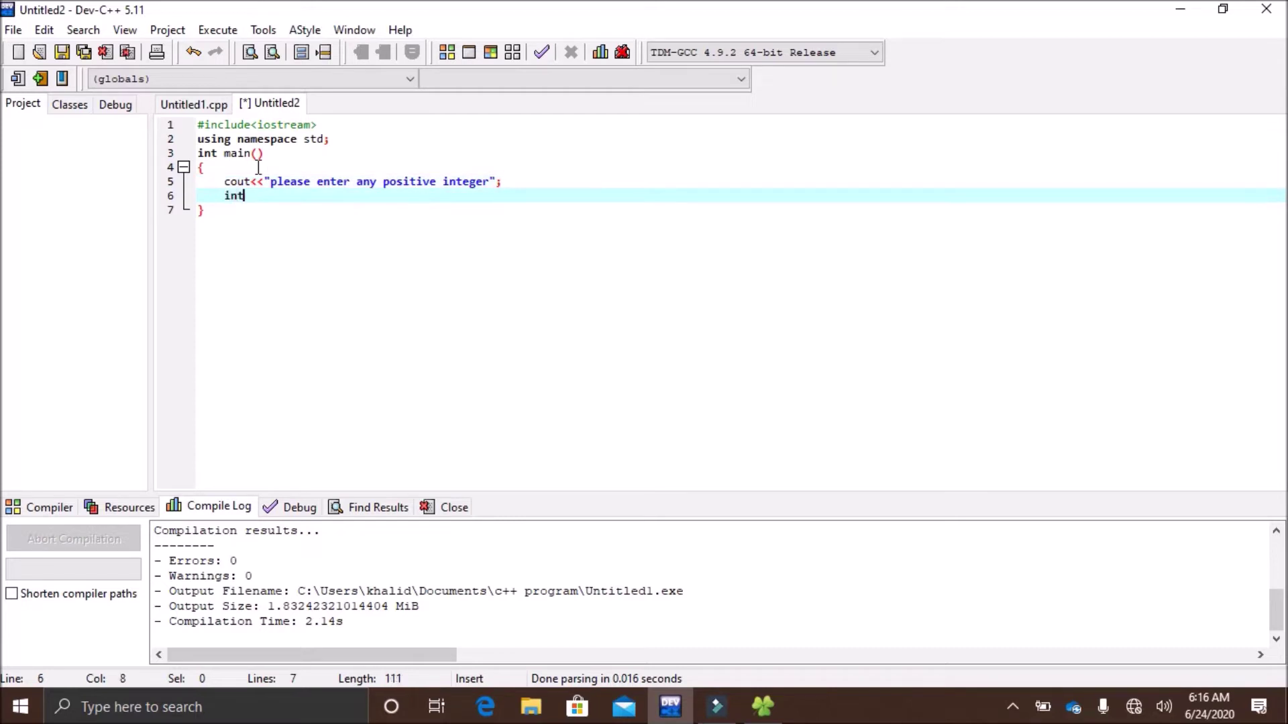
type(" a")
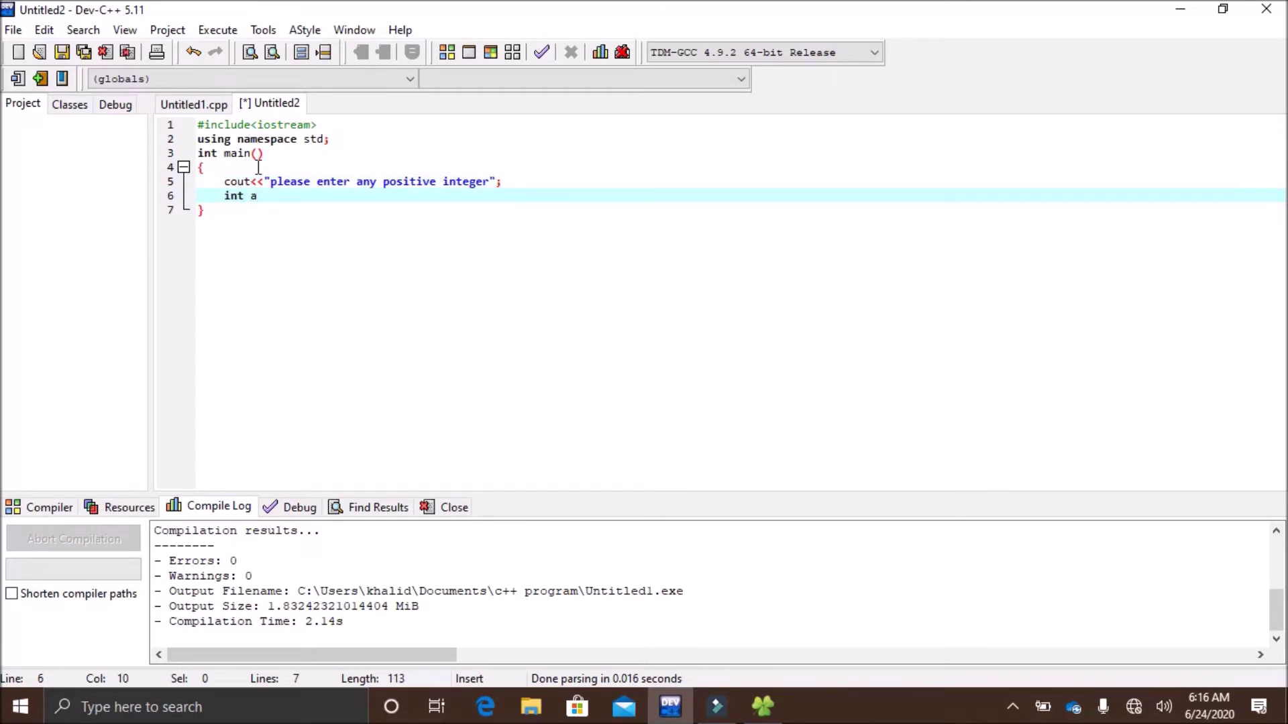
type(";")
key("Return")
type("cin")
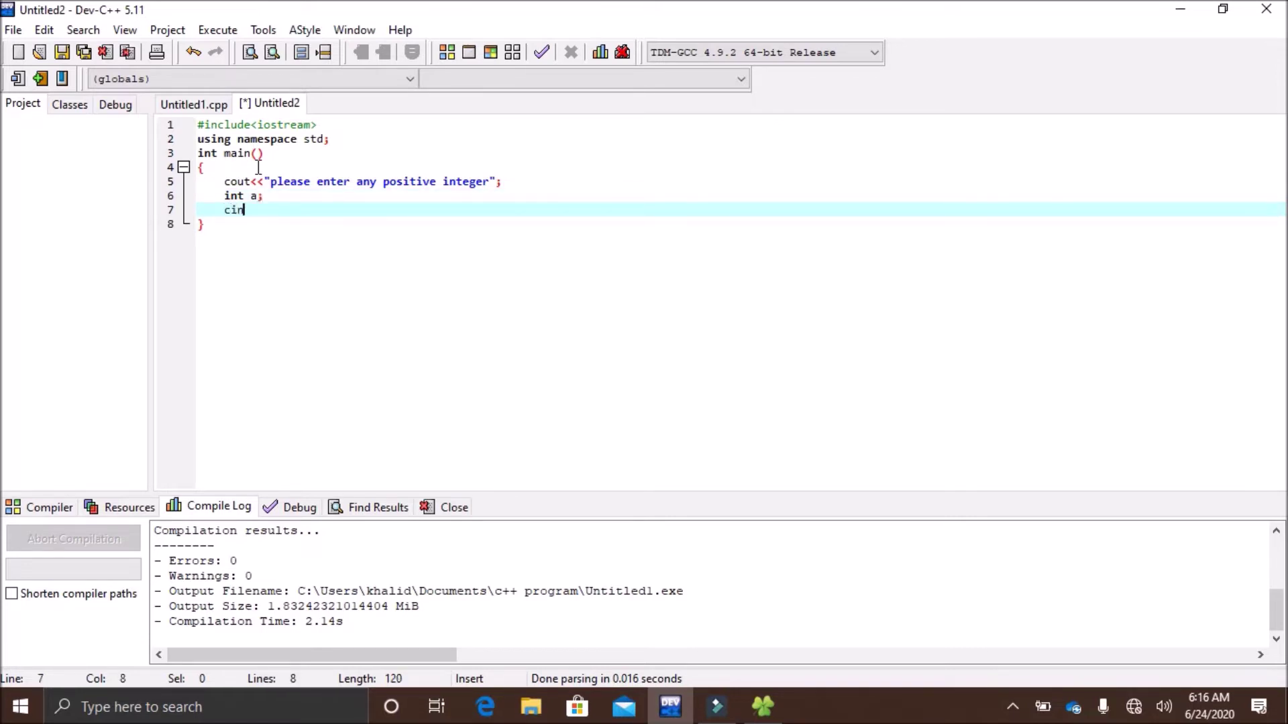
type(">>a;")
key("Return")
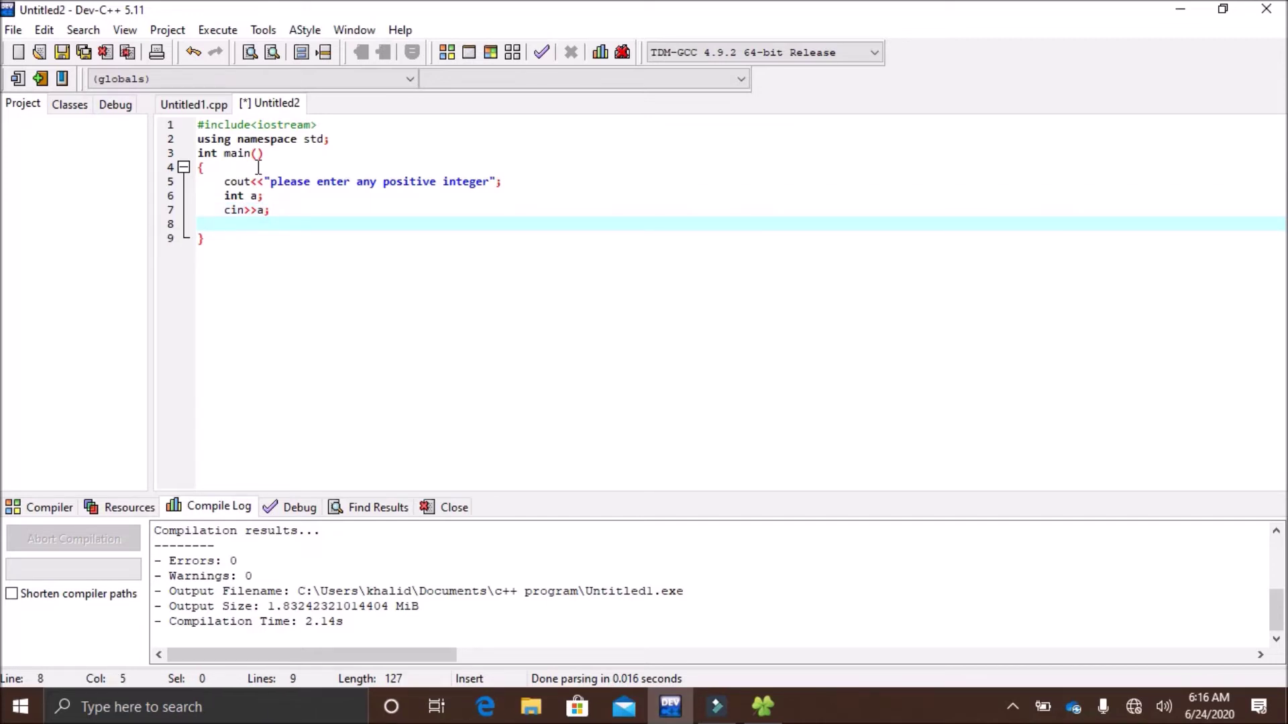
type("cout<")
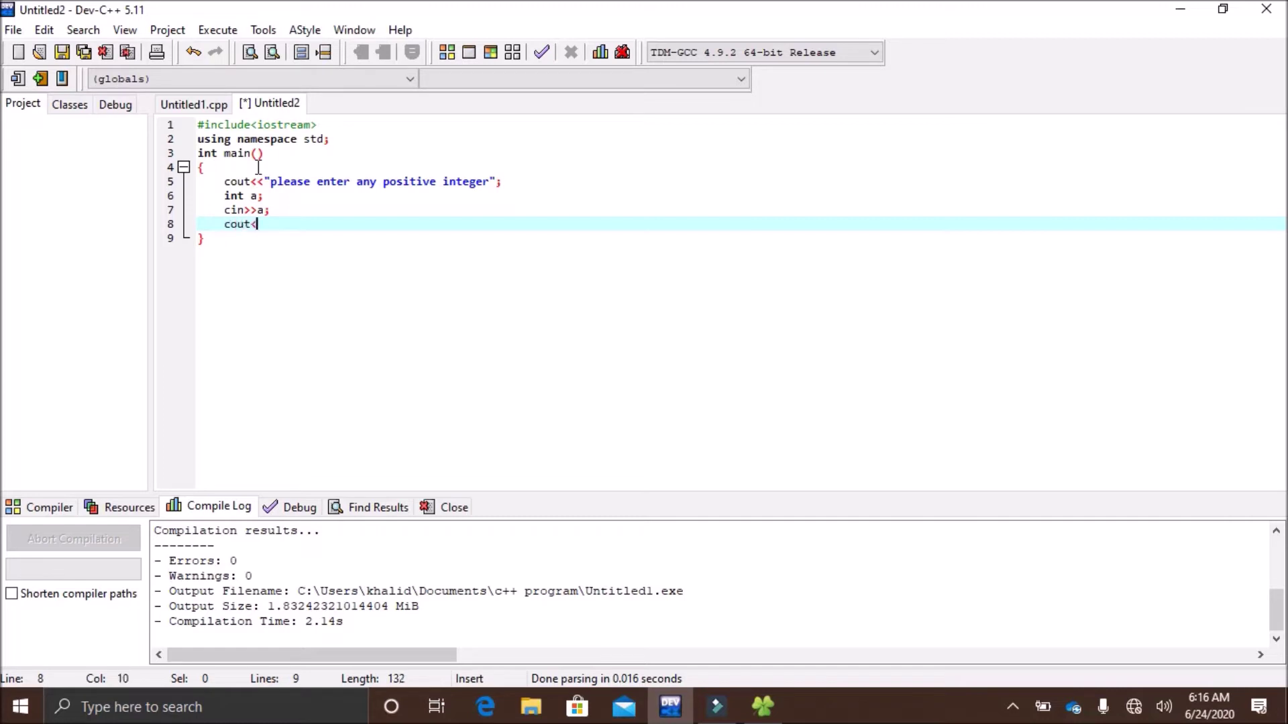
type("<\"")
type("please e")
type("nter a")
type("nother ")
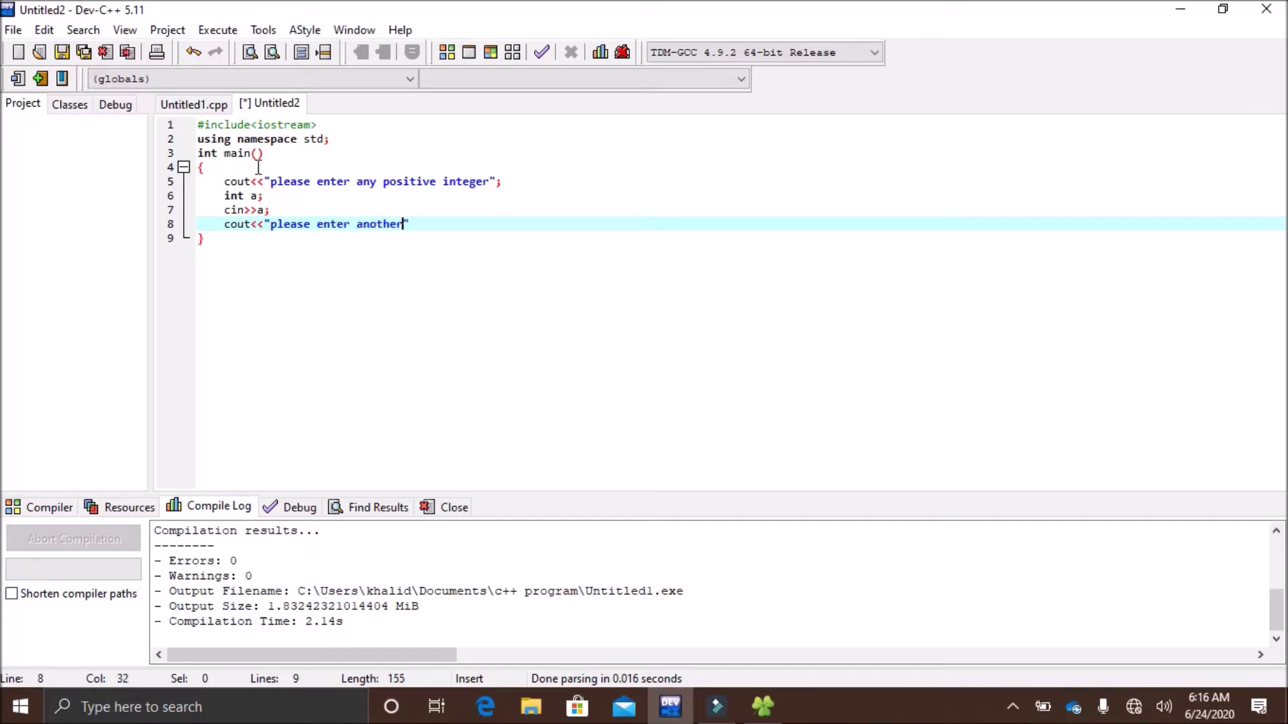
type("pos")
type("itive ")
type("integer")
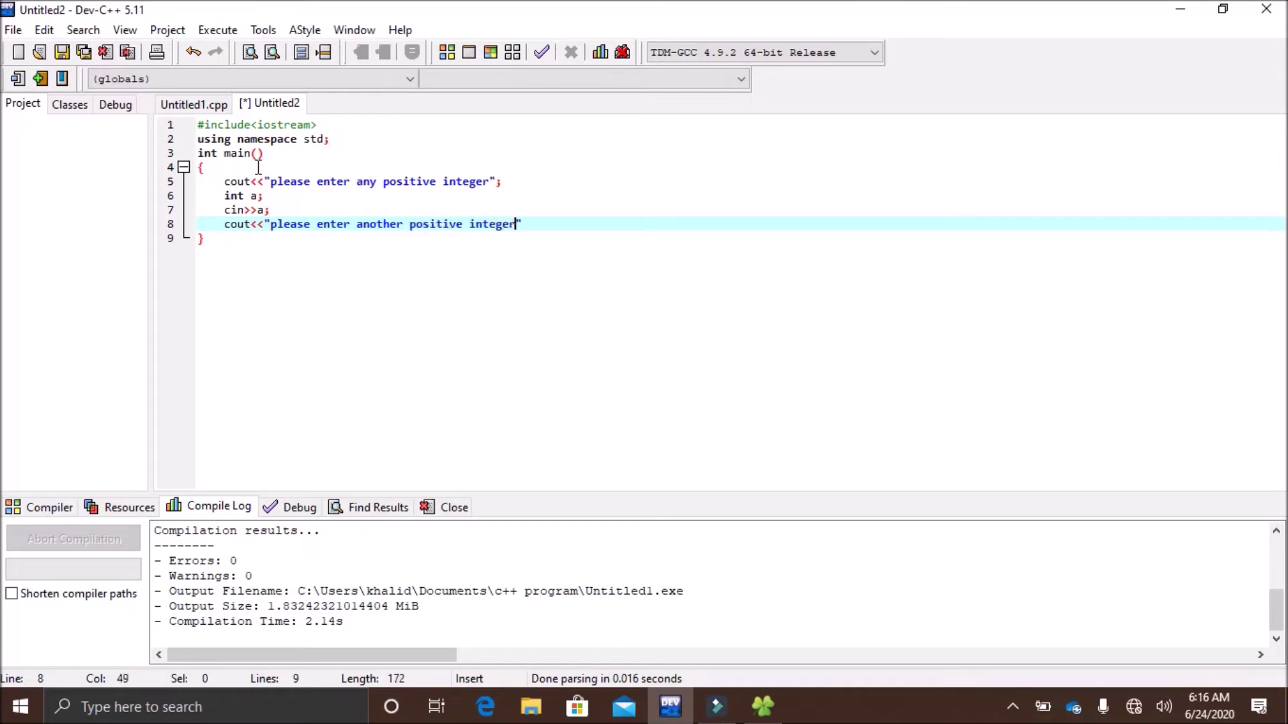
type("\"")
type(";")
Add the second prompt, declare int b and read it with cin>>b.
key("Return")
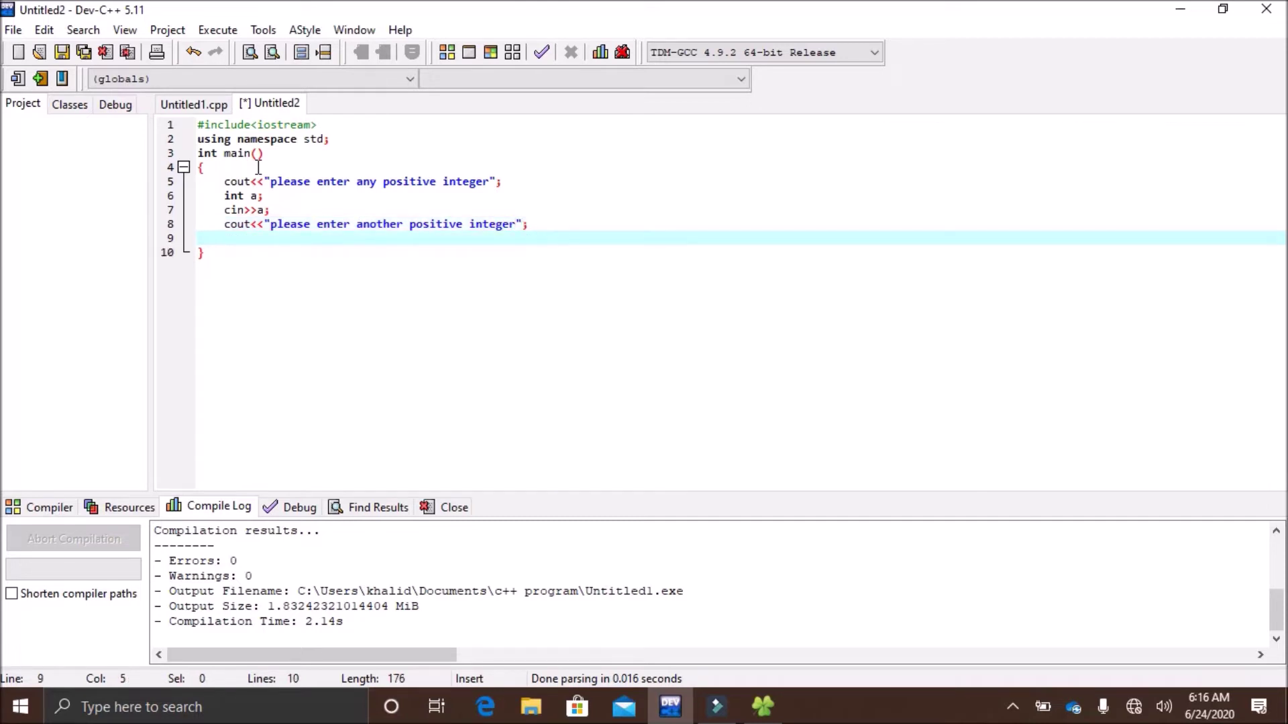
type("int b")
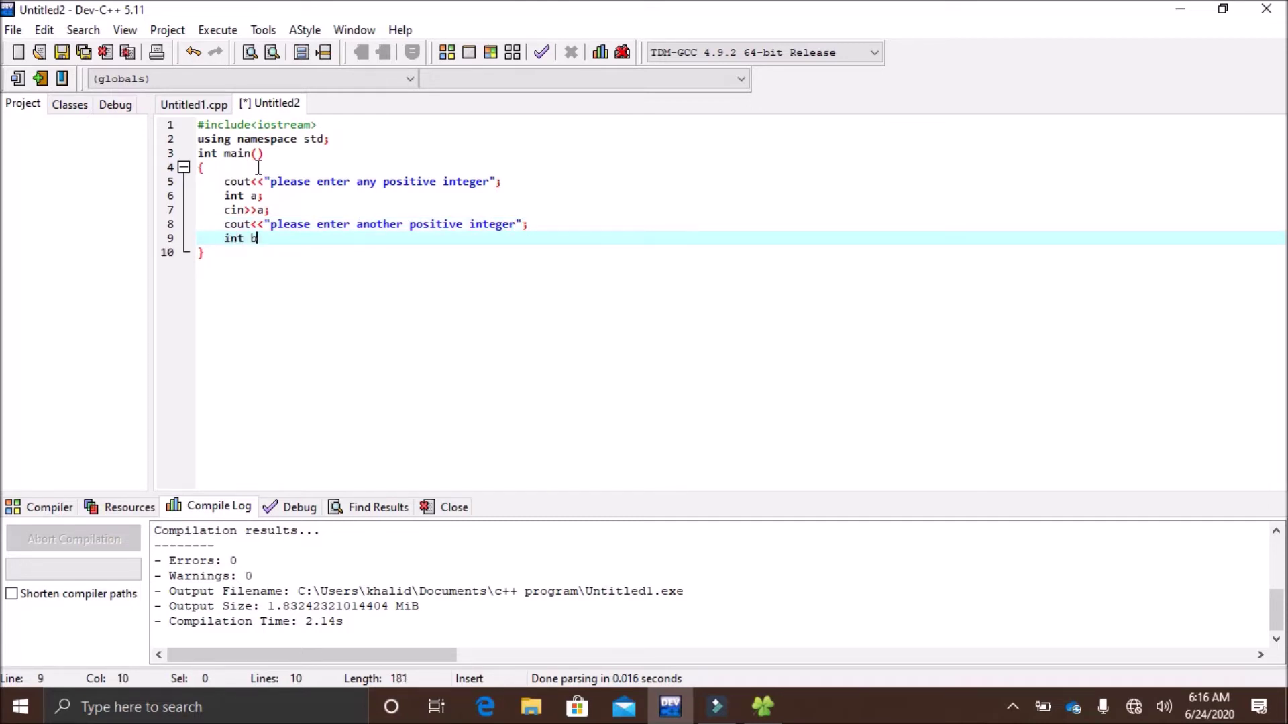
type(";")
key("Return")
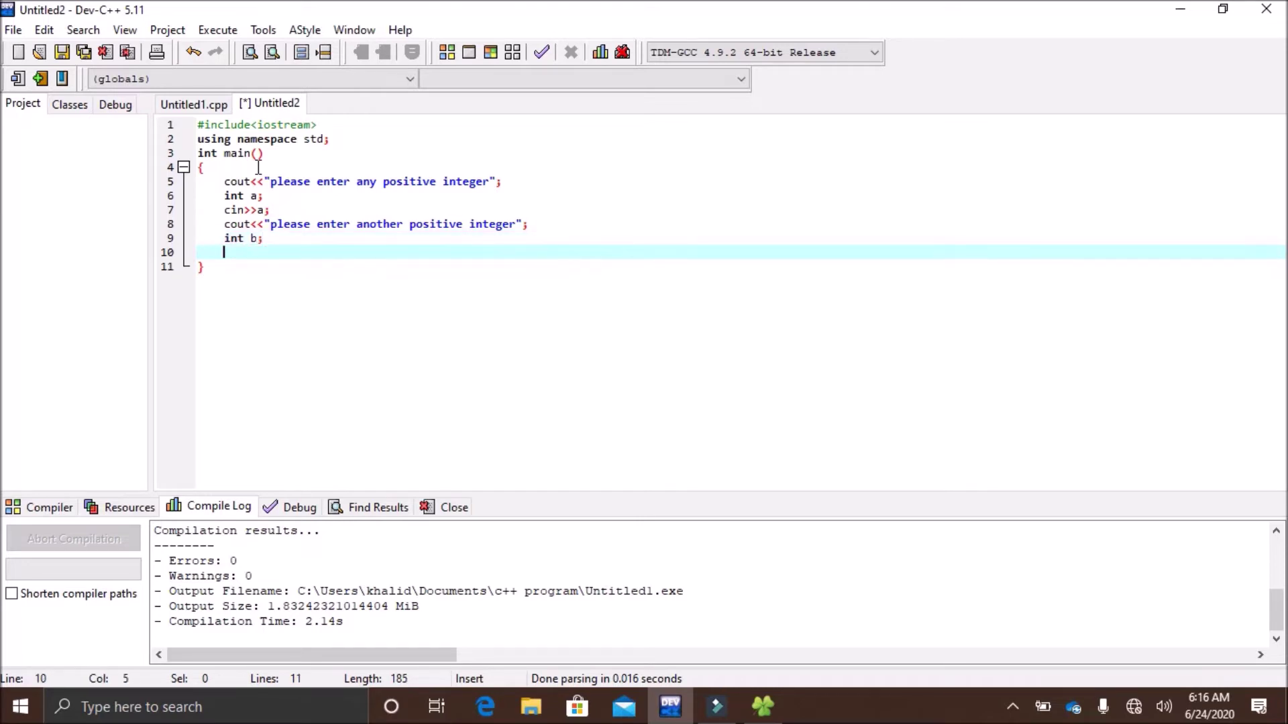
type("cin")
type(">>b;")
key("Return")
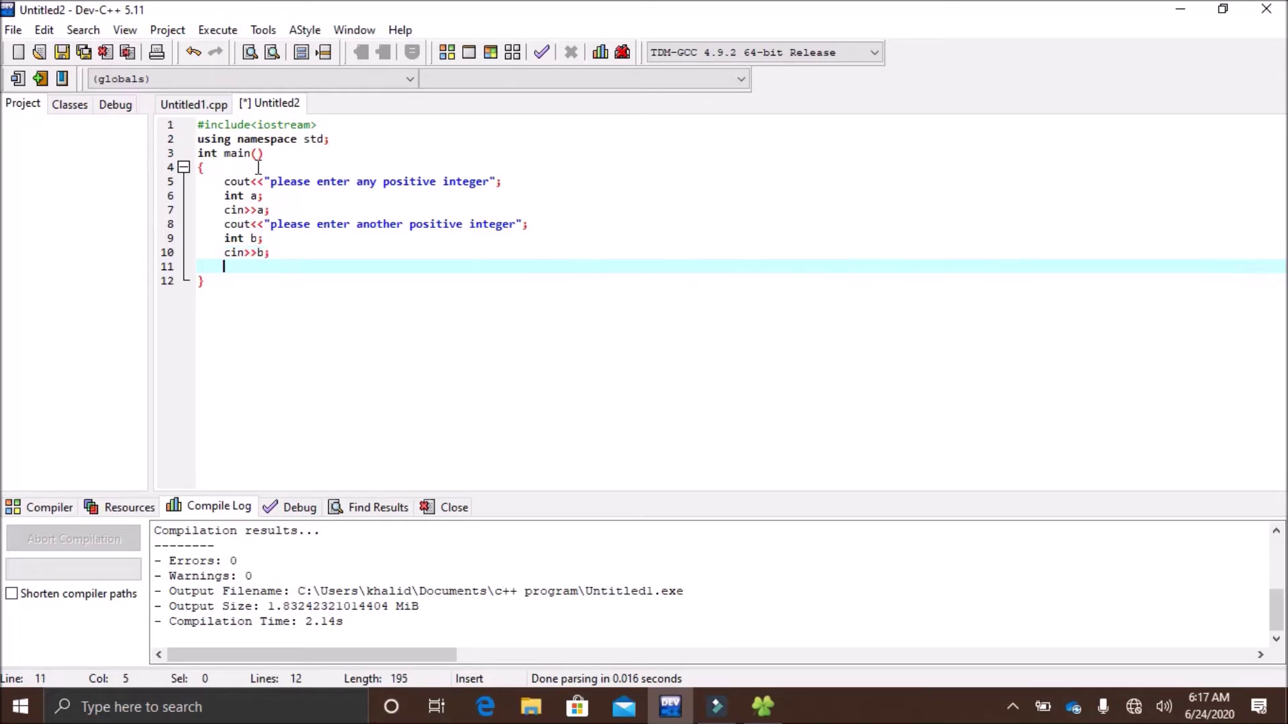
type("if (a")
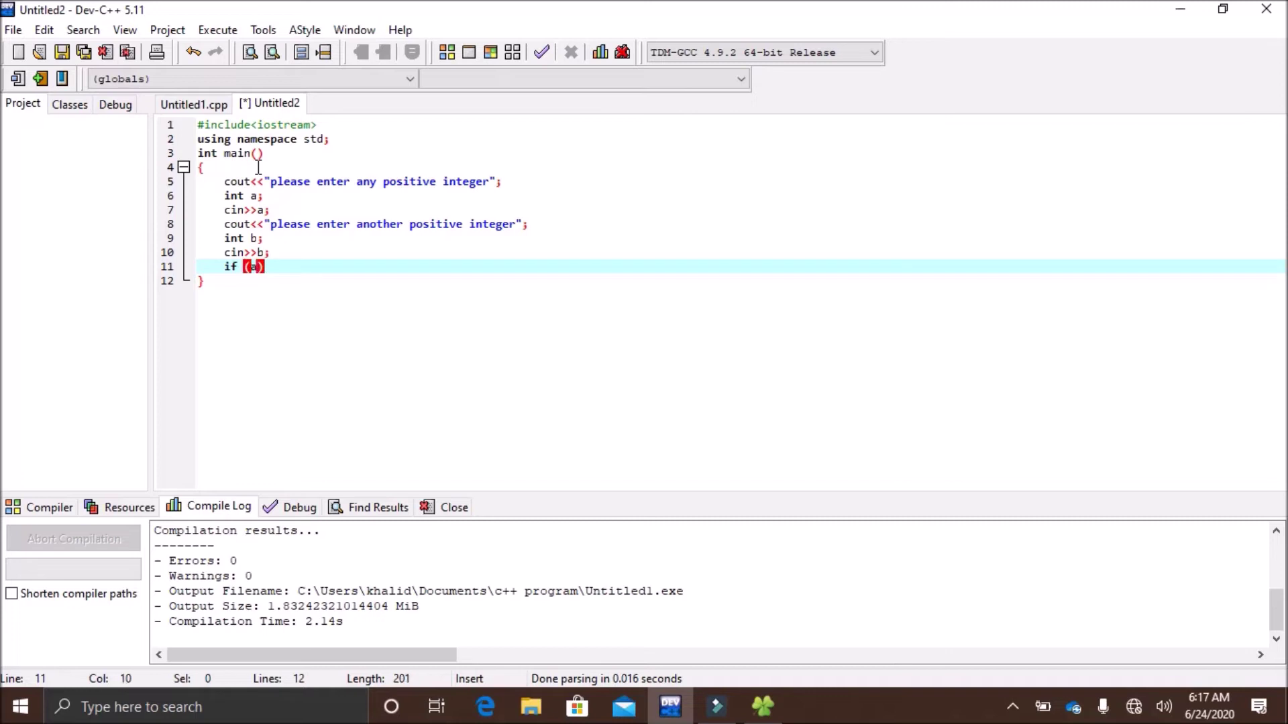
type(">b)")
Write an if (a>b) block that prints "yes A is greater then B".
key("Return")
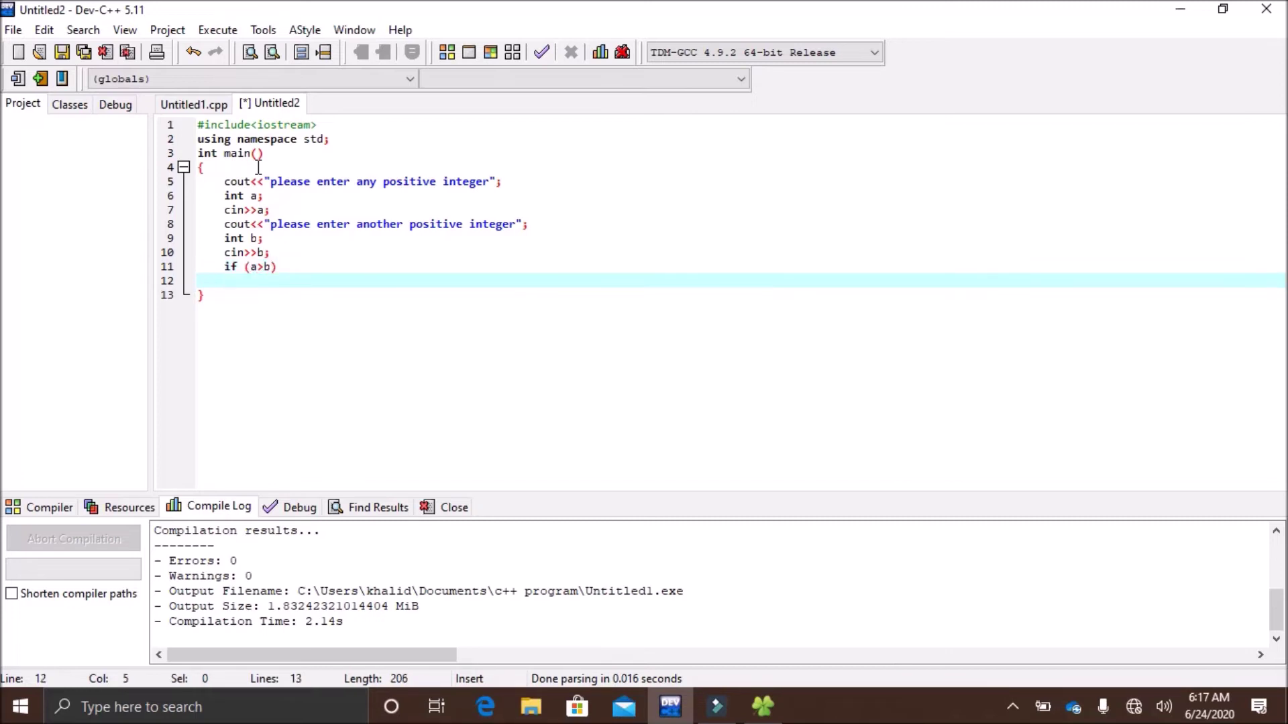
type("{")
key("Return")
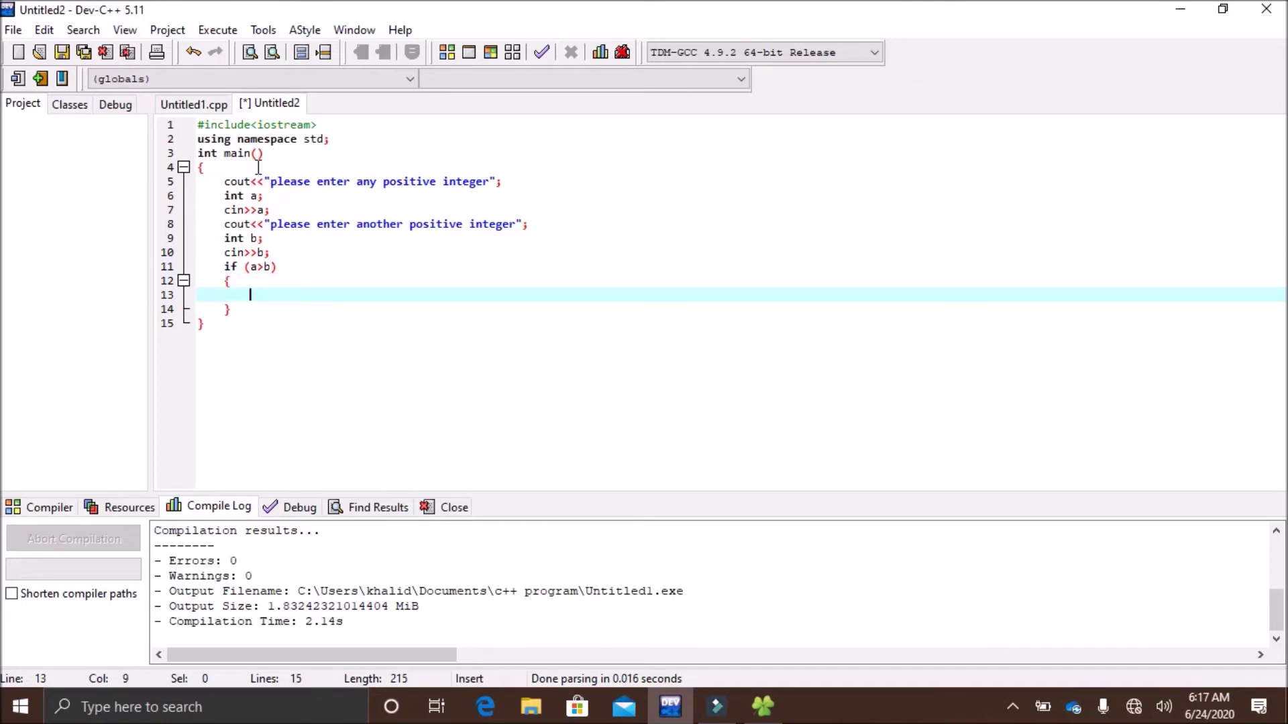
type("cout")
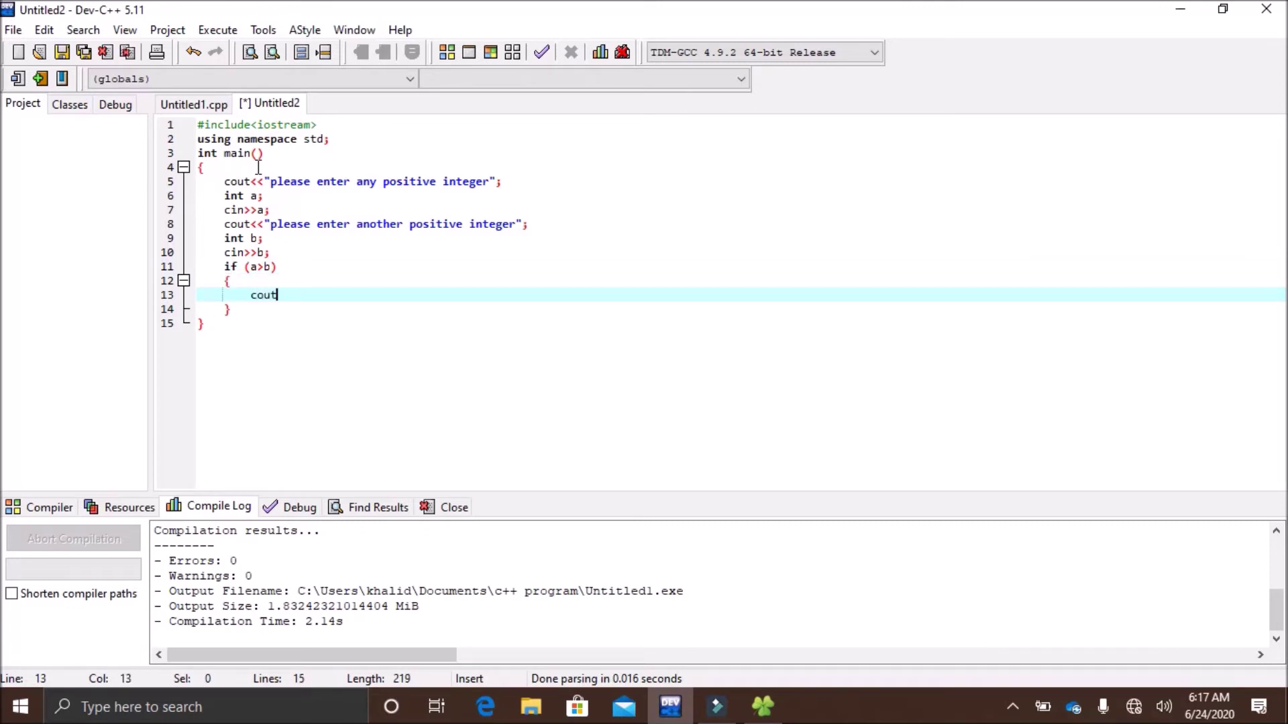
type("<<")
type("\"")
type("yeas ")
type("A is")
type(" gre")
key("BackSpace")
key("BackSpace")
key("BackSpace")
key("BackSpace")
key("BackSpace")
key("BackSpace")
key("BackSpace")
key("BackSpace")
key("BackSpace")
key("BackSpace")
key("BackSpace")
type("s A ")
type("is greater")
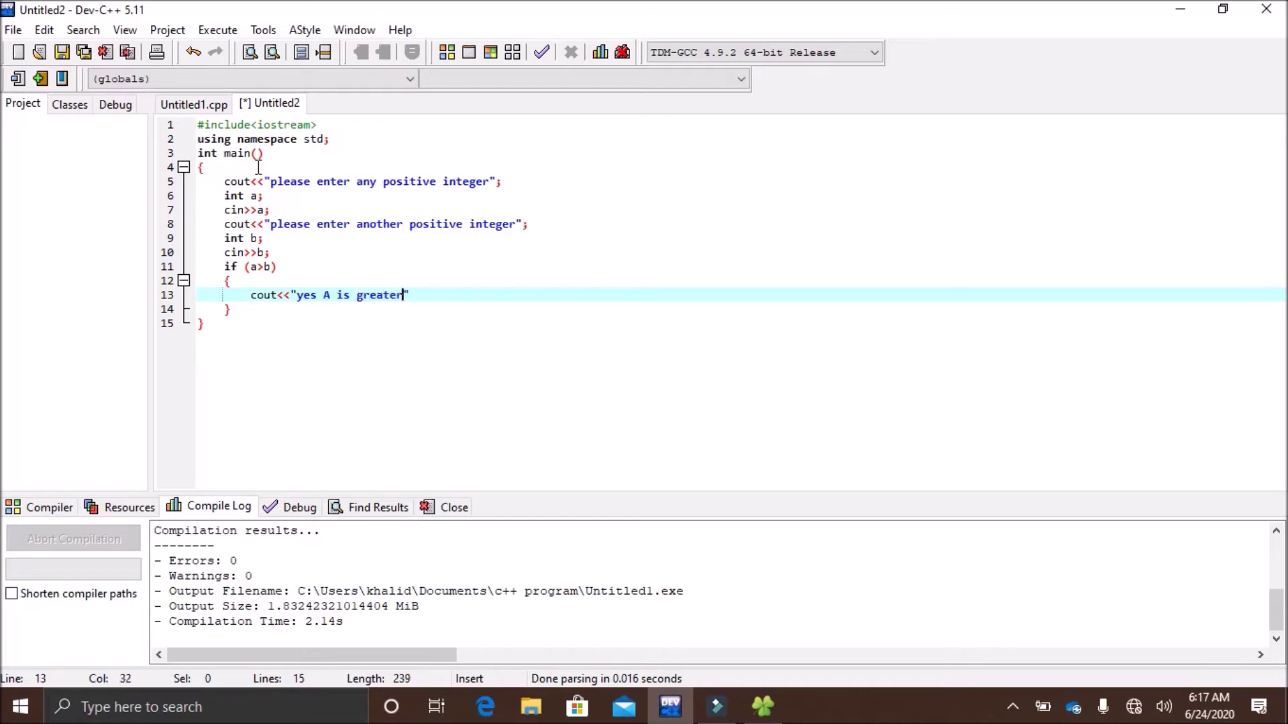
type(" then ")
type("B")
key("Right")
type(";")
Add an else block printing "no ther A is not greater then b" and a blank line before main closes.
key("Down")
key("Return")
type("else")
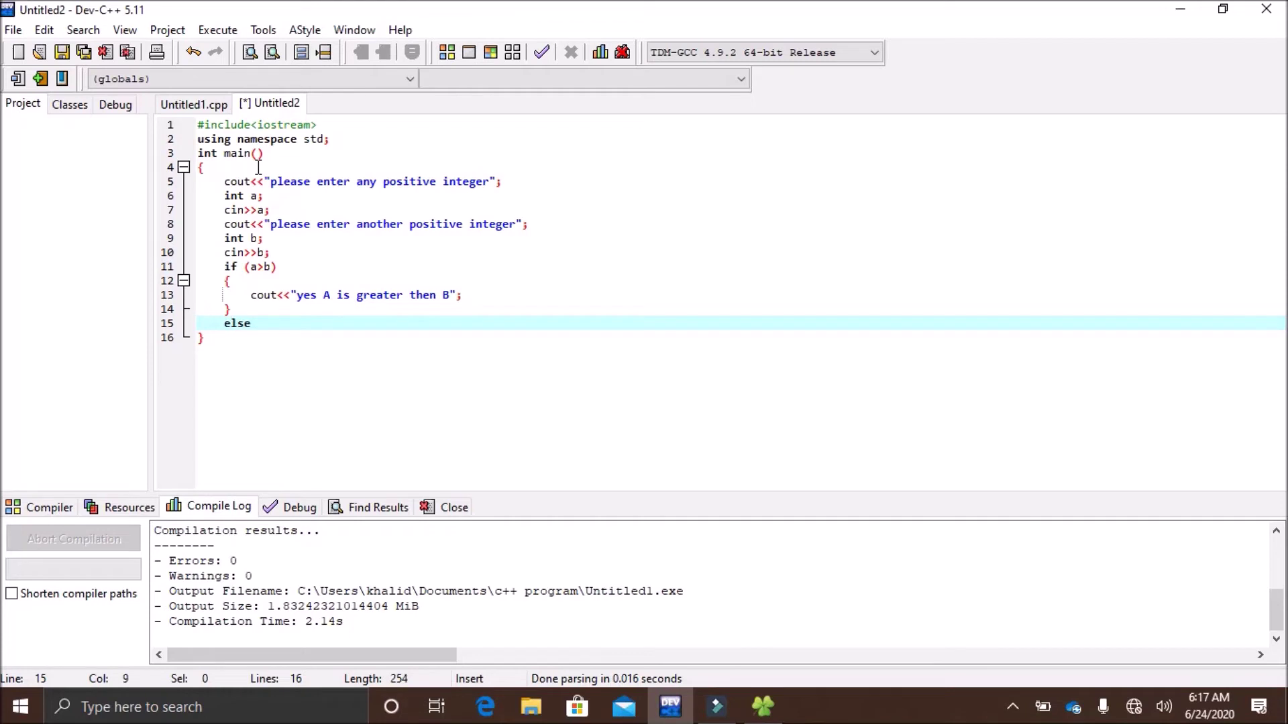
type(" {")
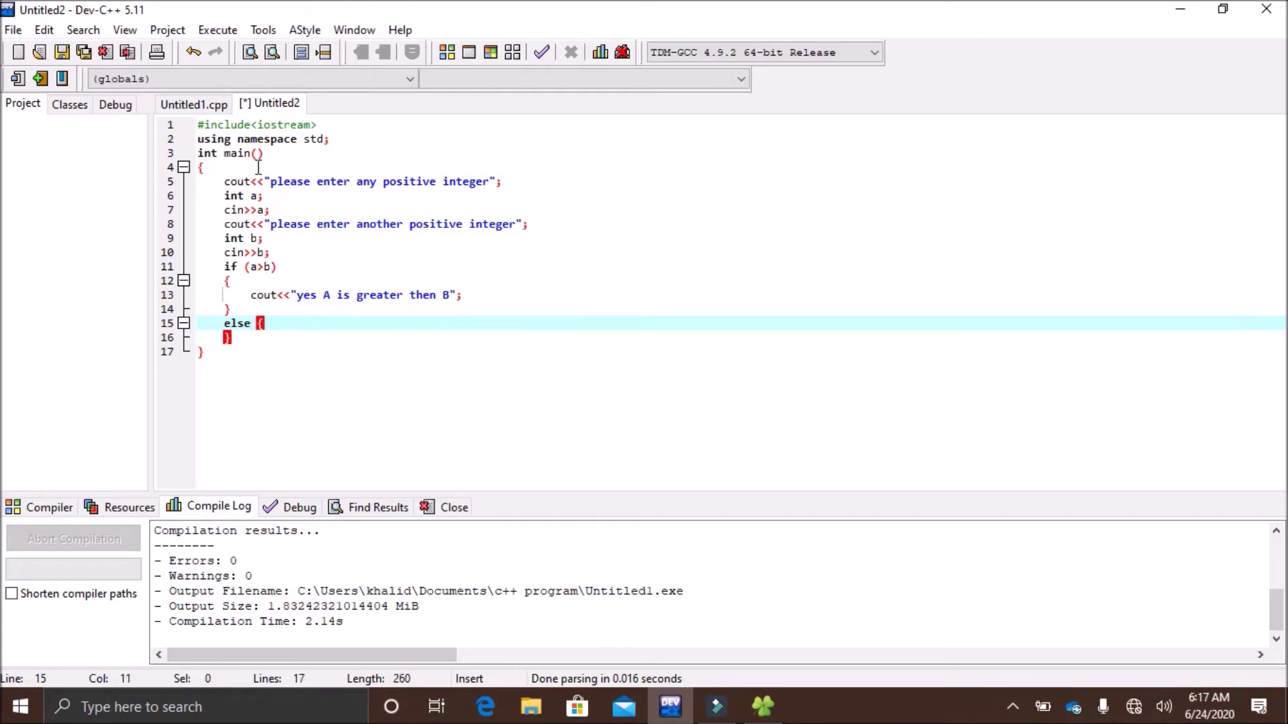
key("Return")
type("cout")
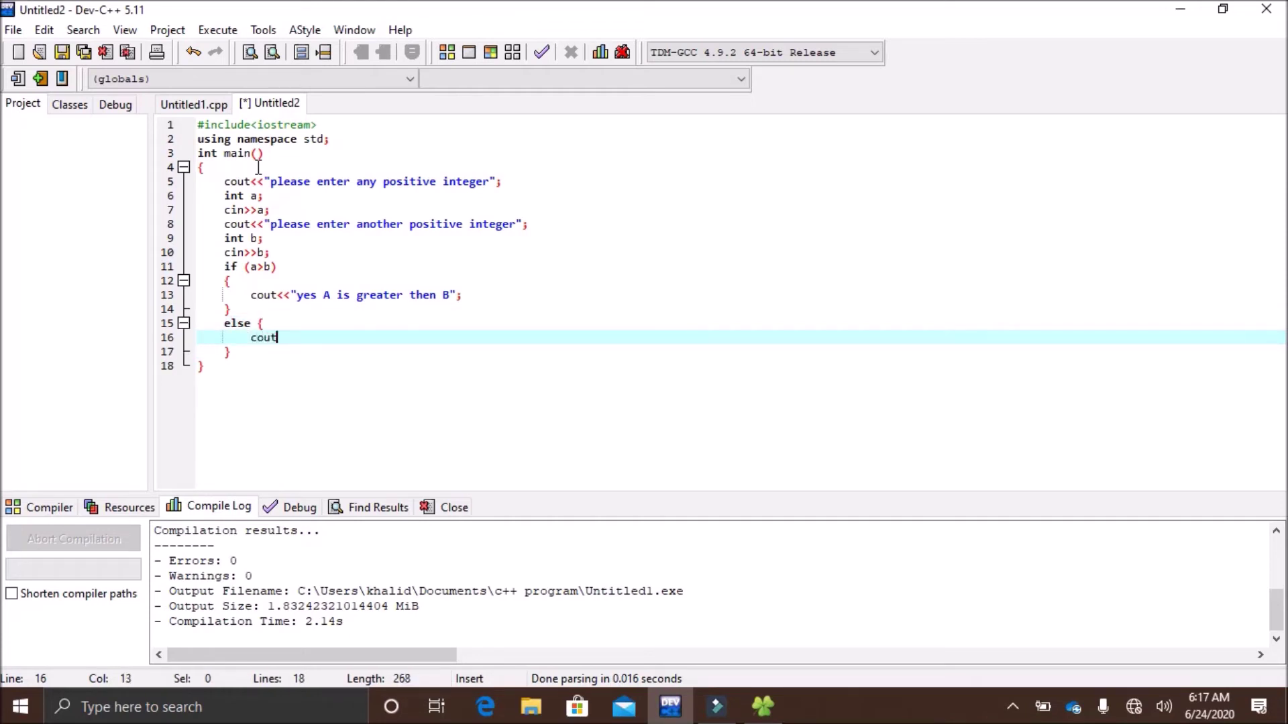
type("<<\"")
type("no ")
type("ther ")
type("A is no")
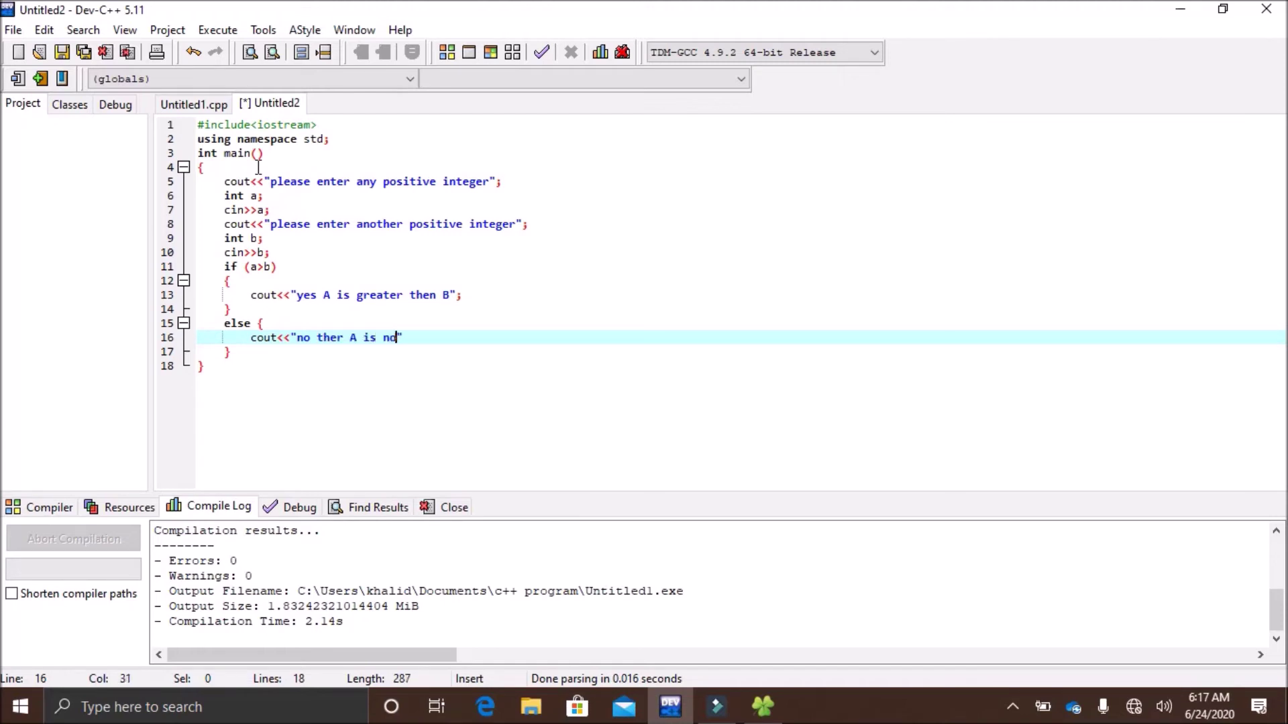
type("t great")
type("er then ")
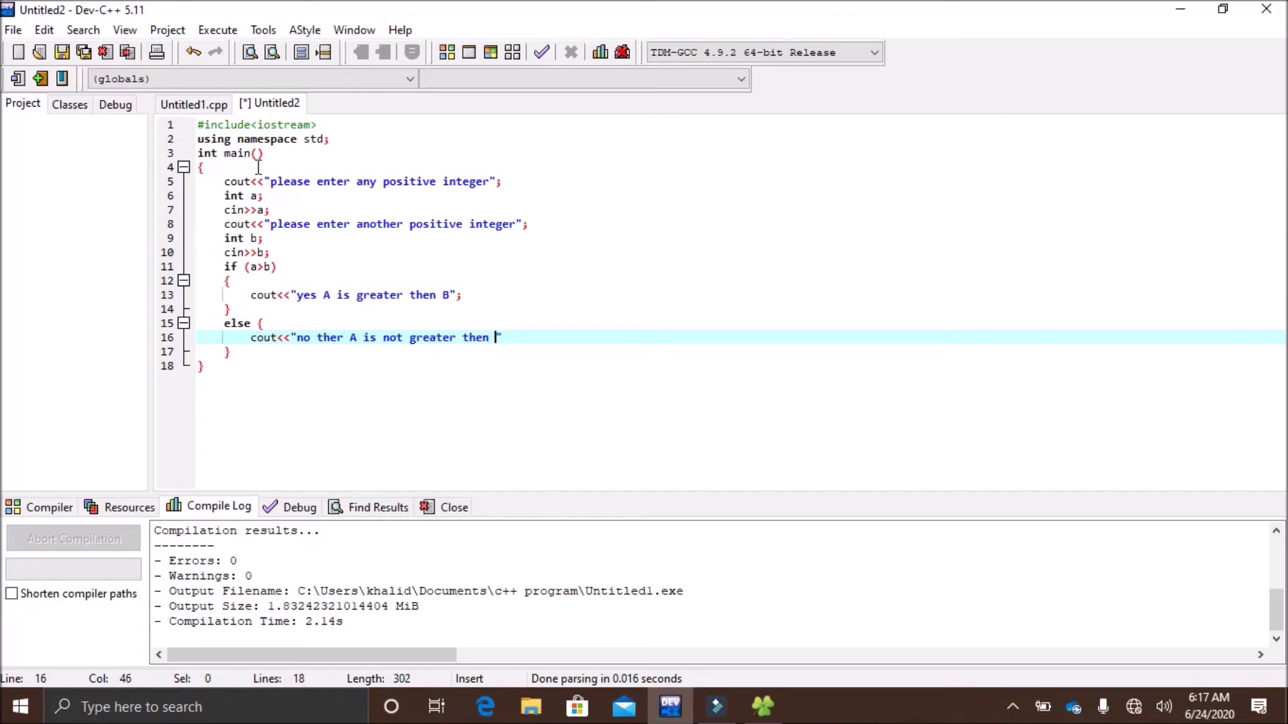
type("b")
key("Right")
type(";")
key("Down")
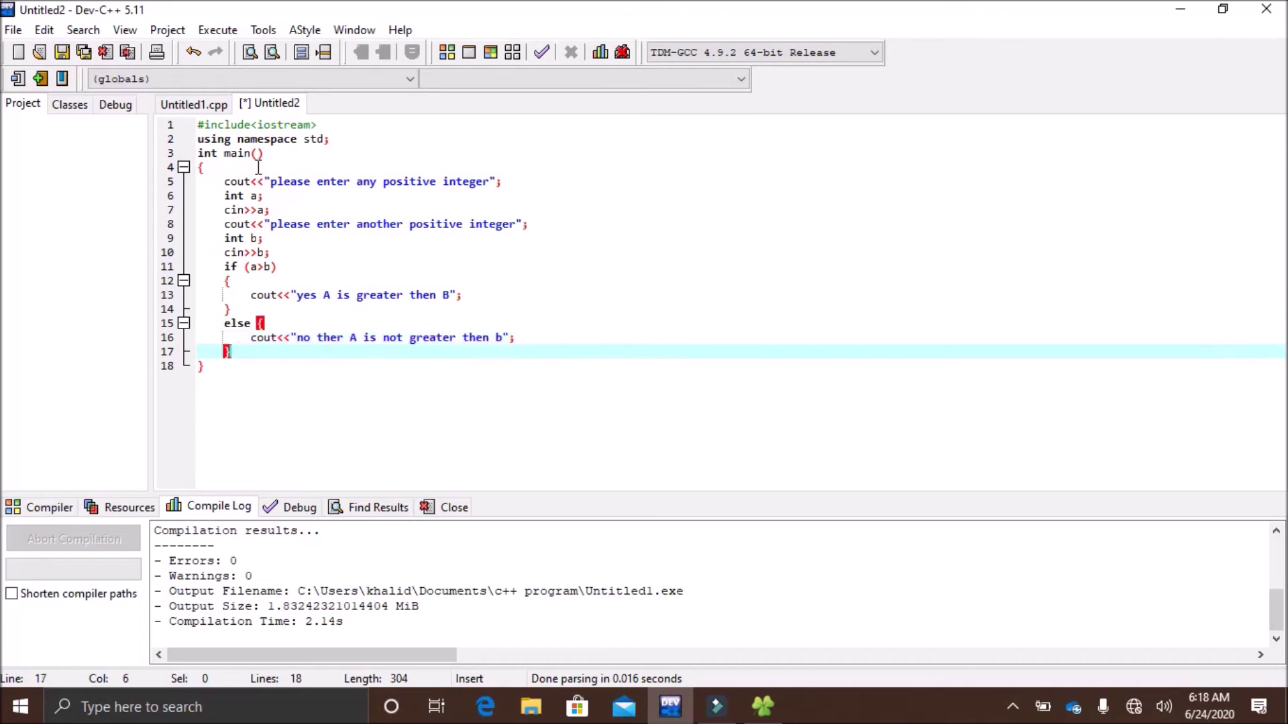
key("Return")
key("Return")
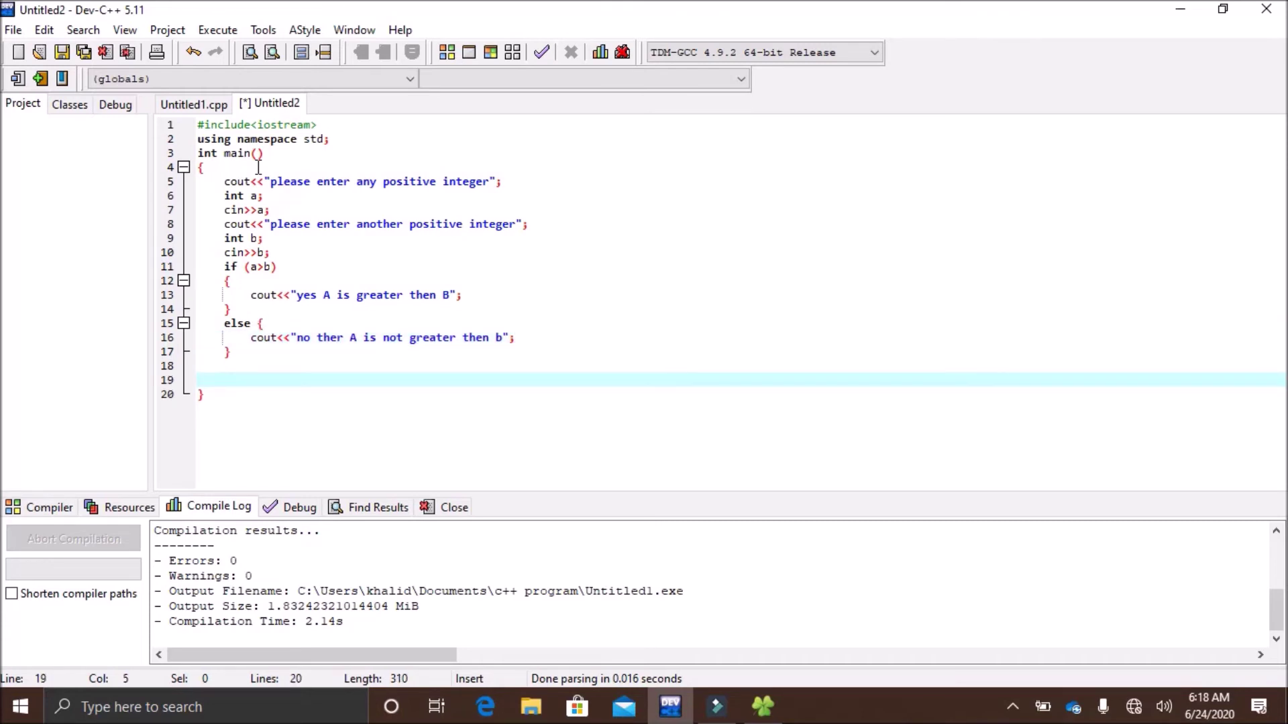
type("ret")
type("urn 0;")
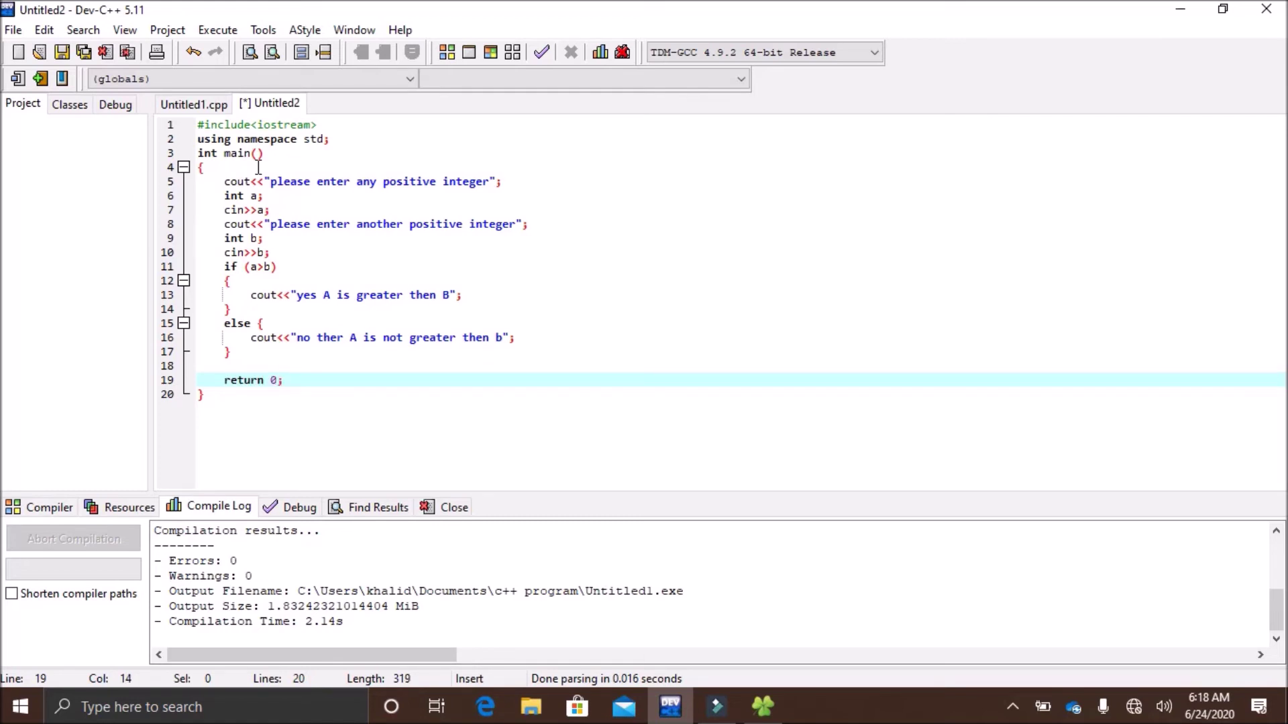
End main with return 0; and add a trailing colon to both input prompts.
left_click(491, 182)
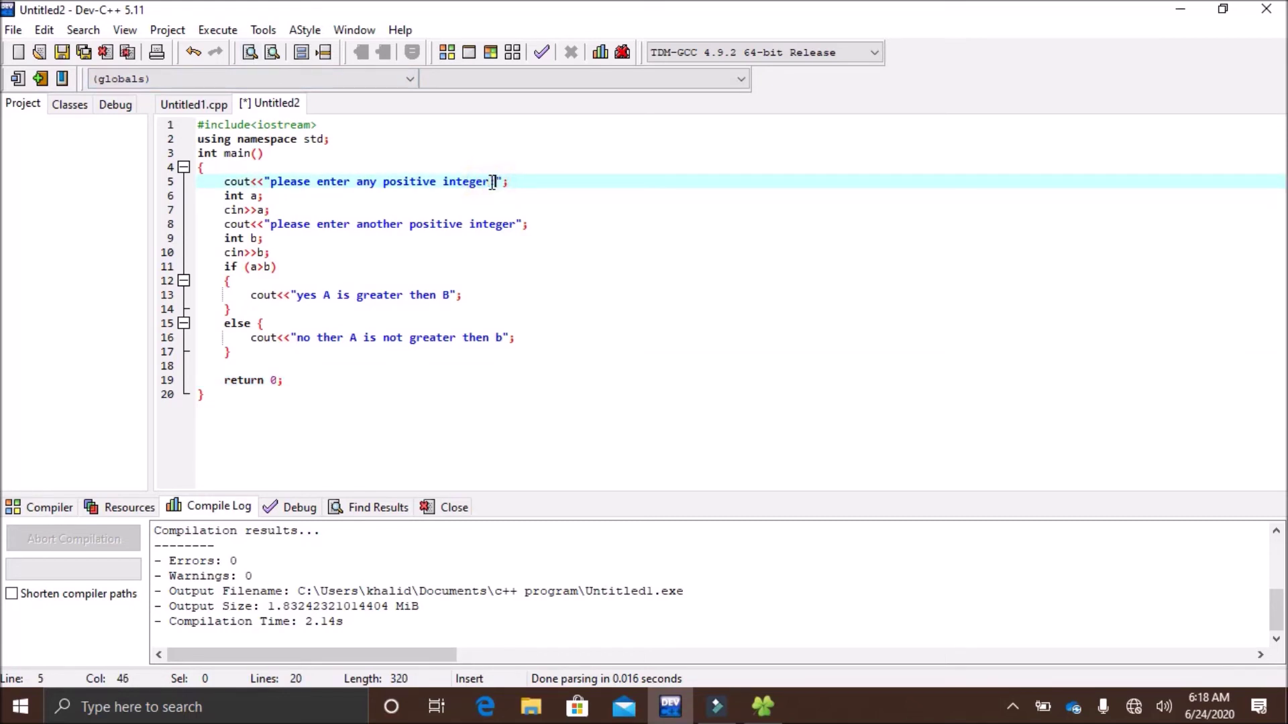
key("Down")
key("Down")
key("Down")
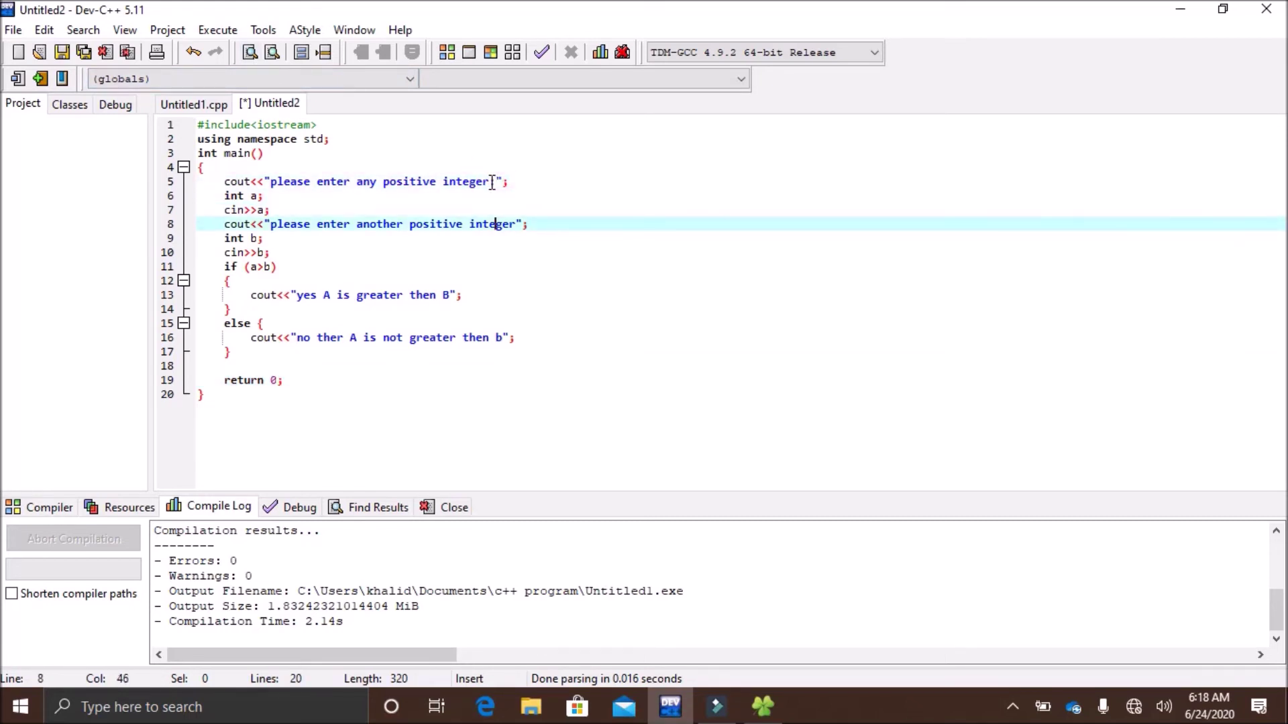
key("Right")
key("Right")
key("Right")
type(":")
Compile & Run, saving as Untitled2.cpp and confirming replacement of the existing file.
left_click(217, 30)
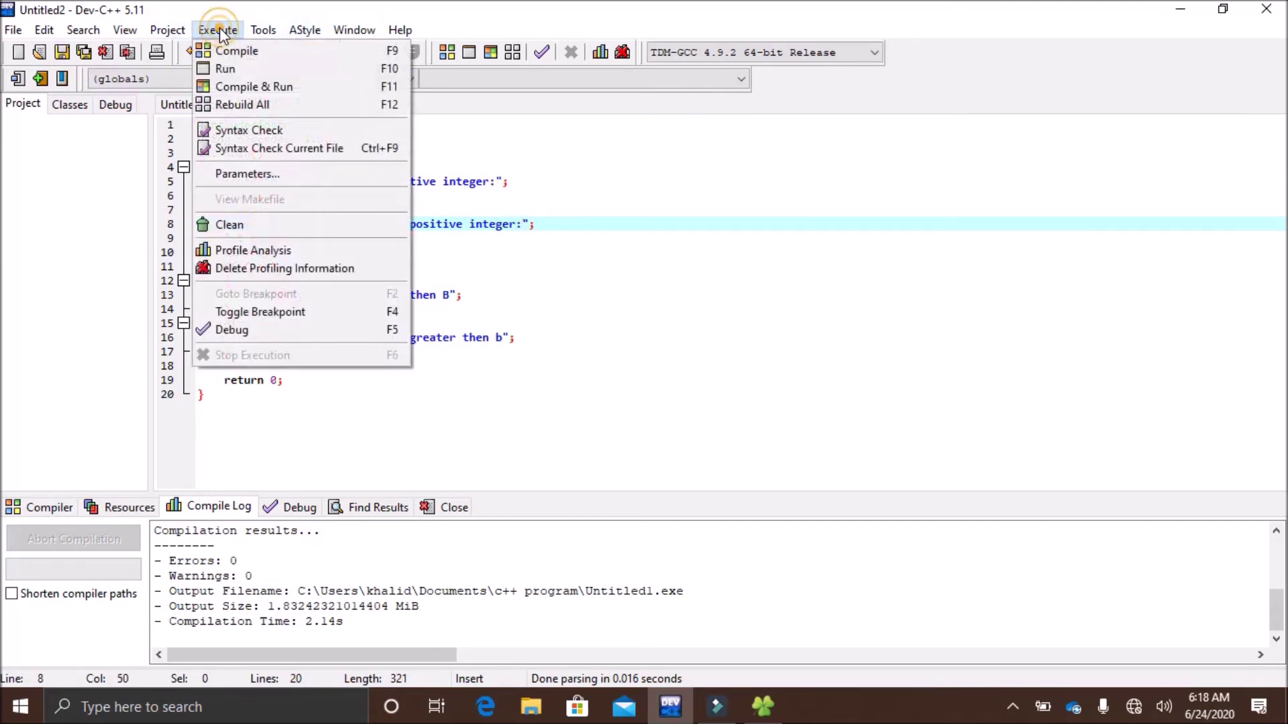
left_click(256, 86)
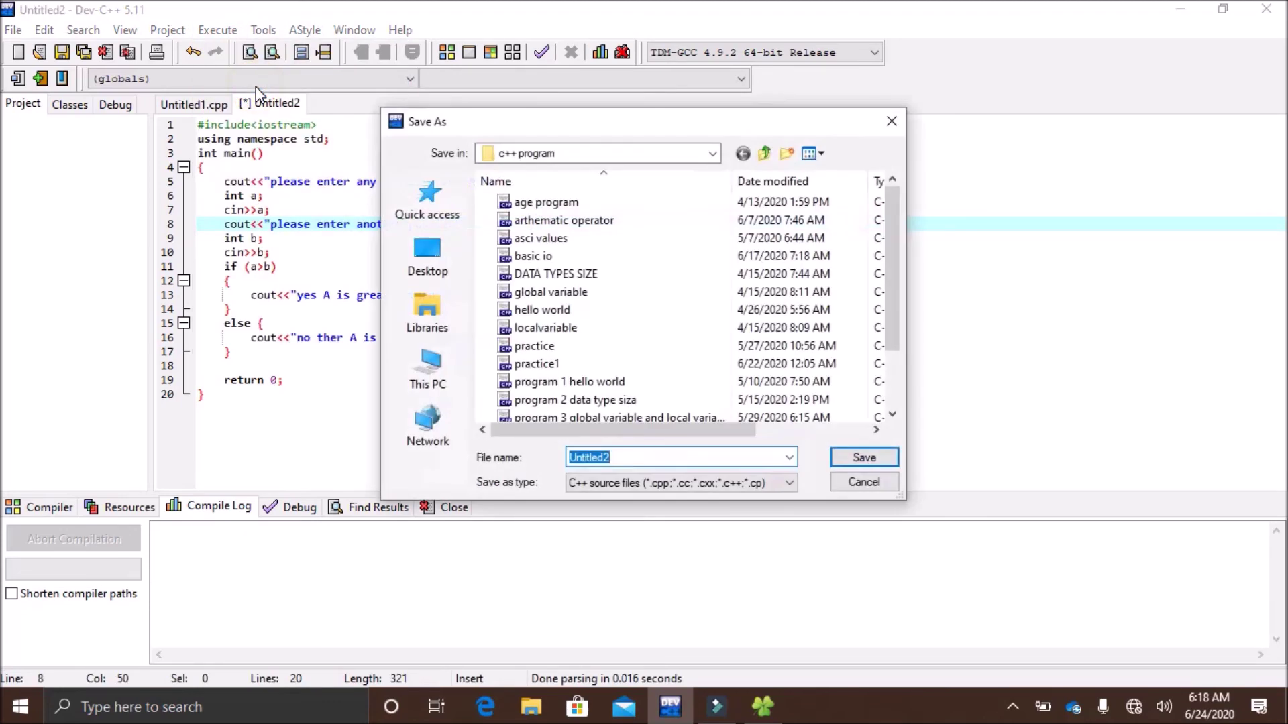
key("Return")
key("Left")
key("Return")
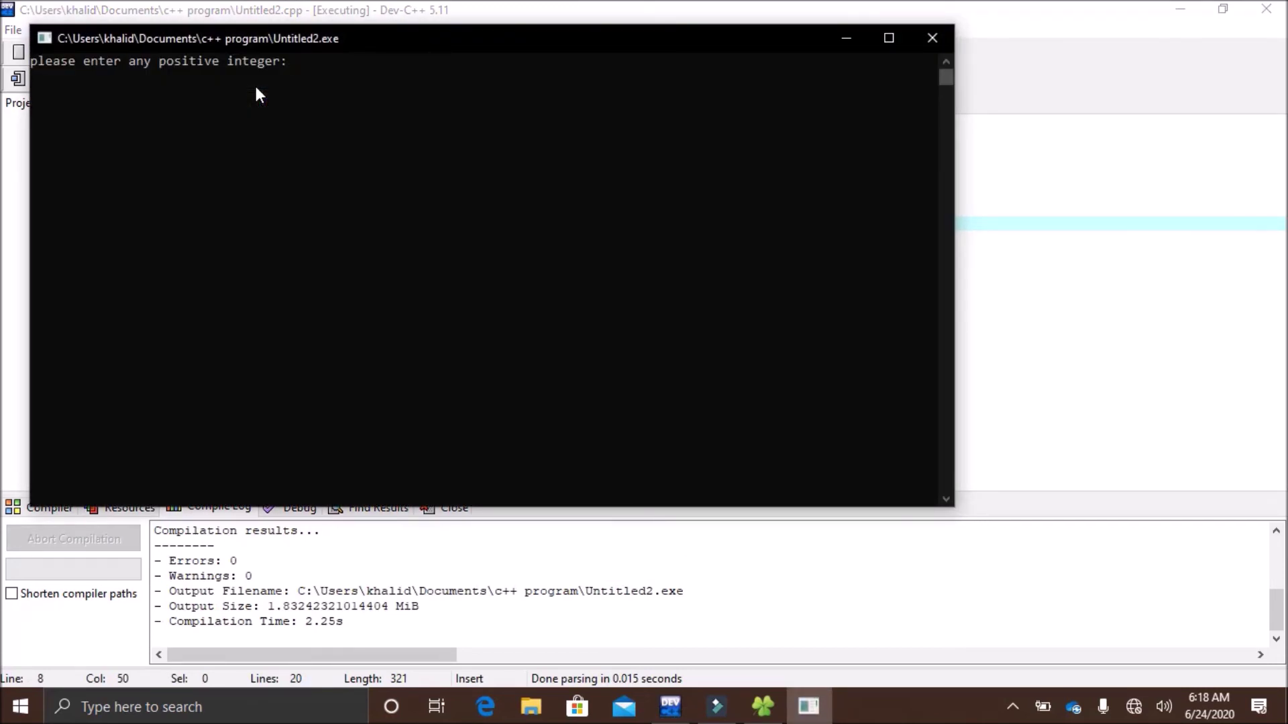
type("2")
Enter 2 and 5, see "no ther A is not greater then b", then close the console.
key("Return")
type("5")
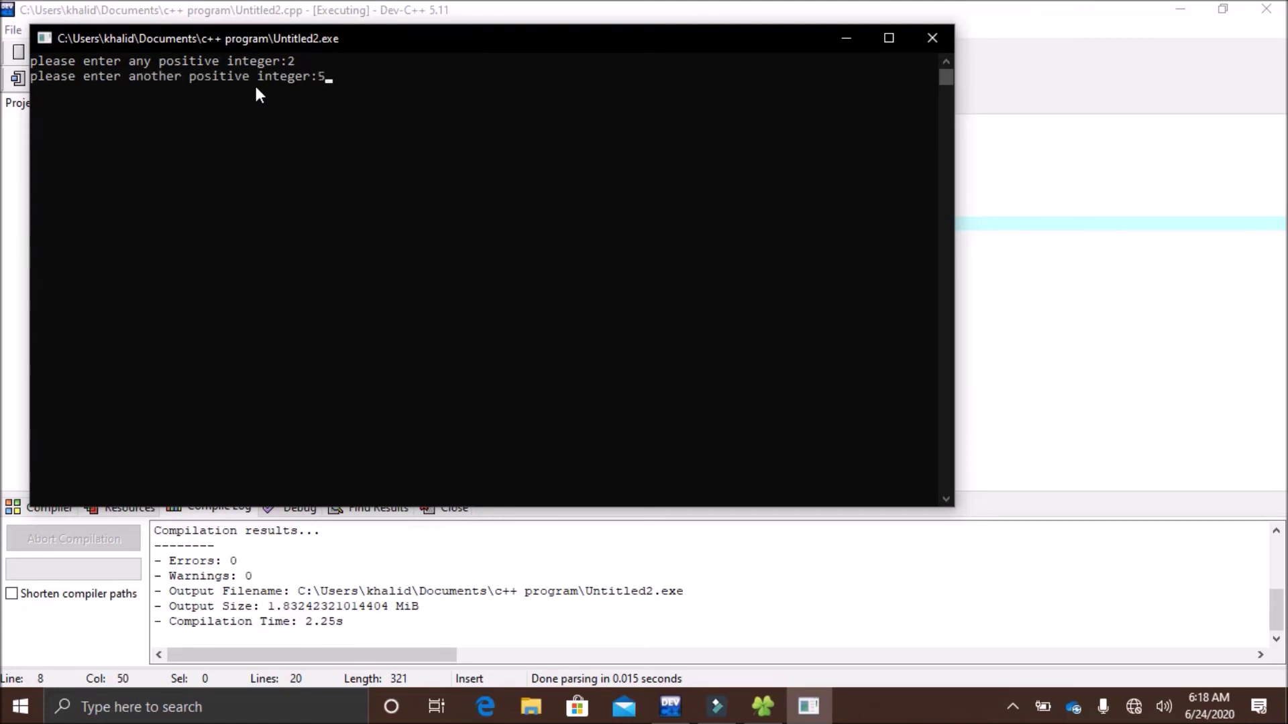
key("Return")
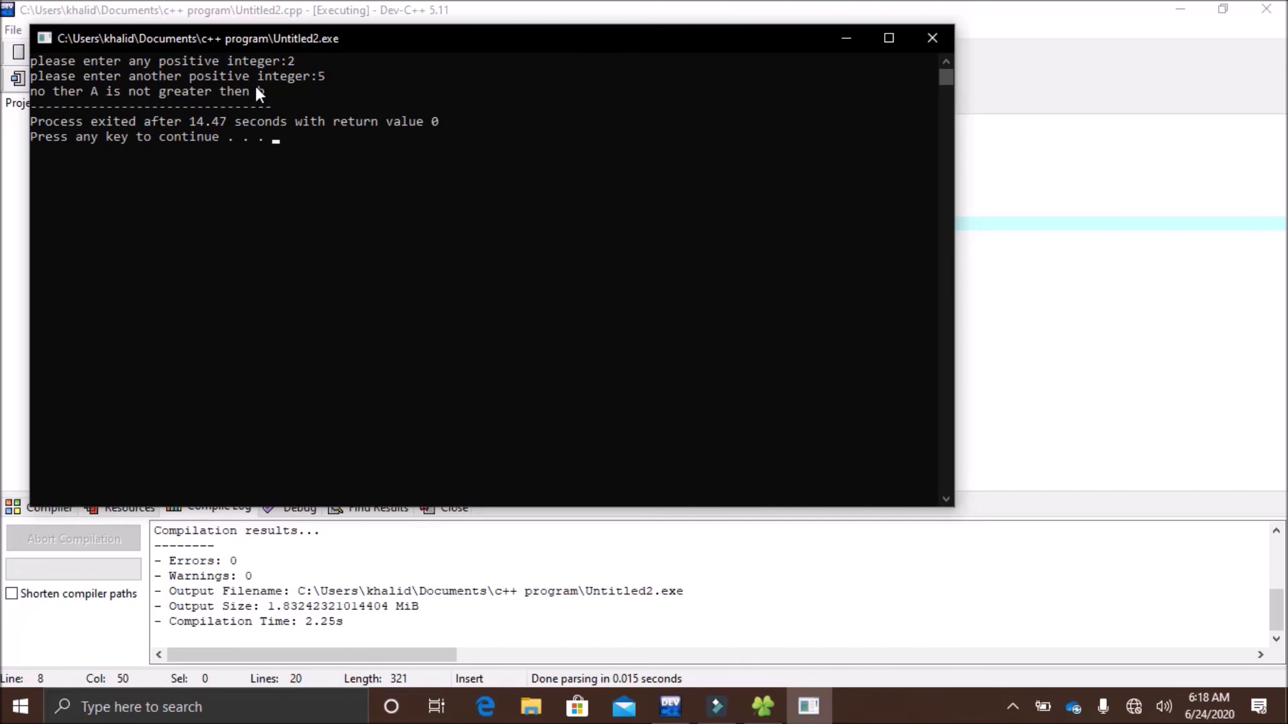
mouse_move(406, 30)
left_mouse_down()
mouse_move(473, 80)
mouse_move(497, 335)
left_mouse_up()
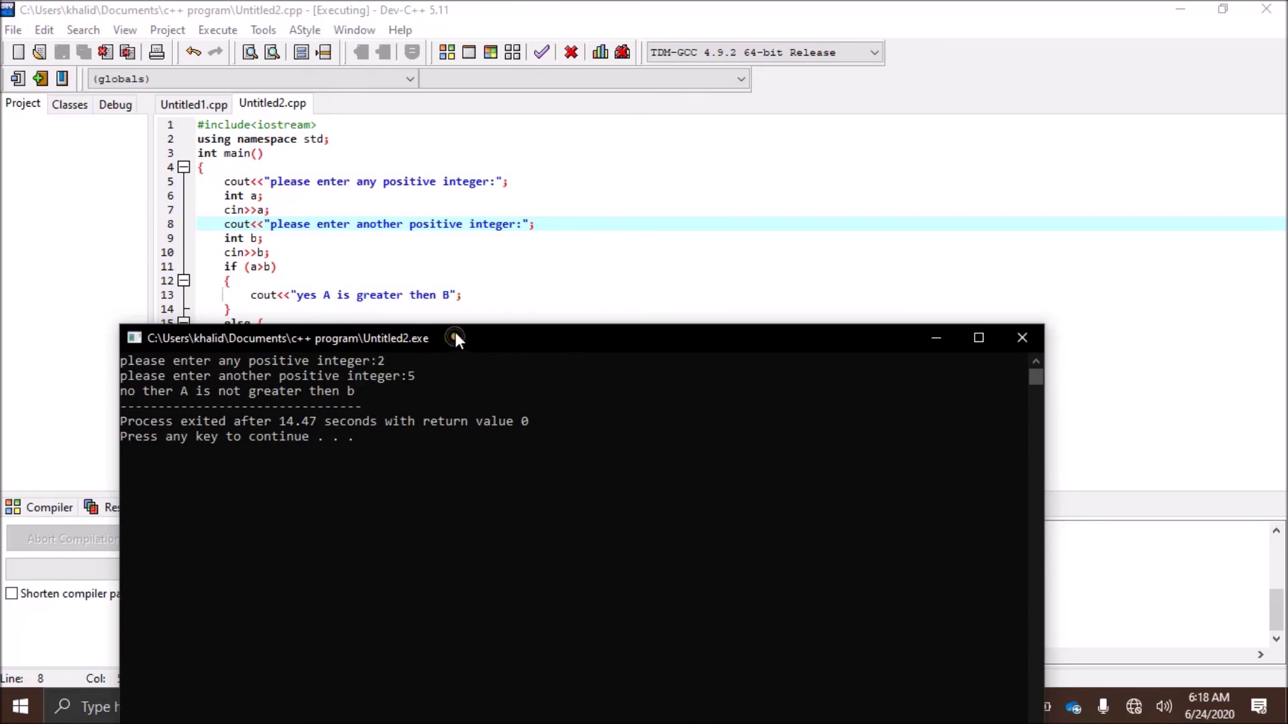
left_click_drag(455, 332, 465, 89)
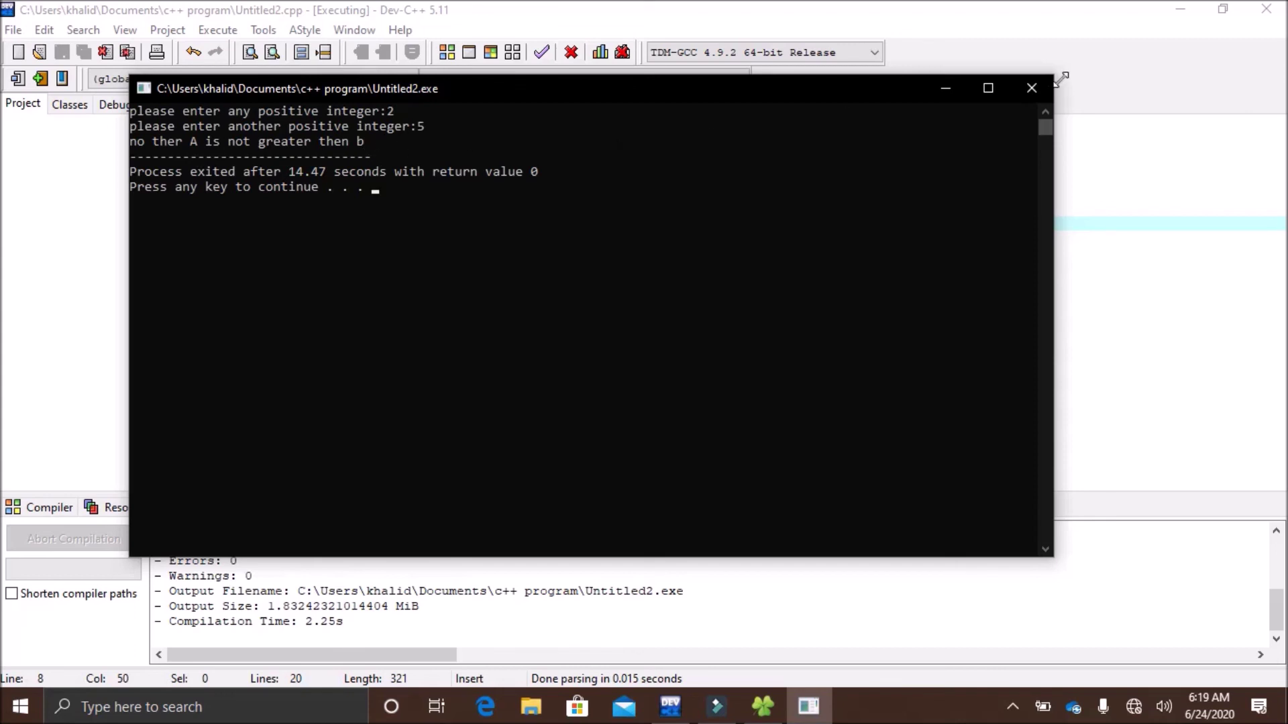
left_click(1028, 93)
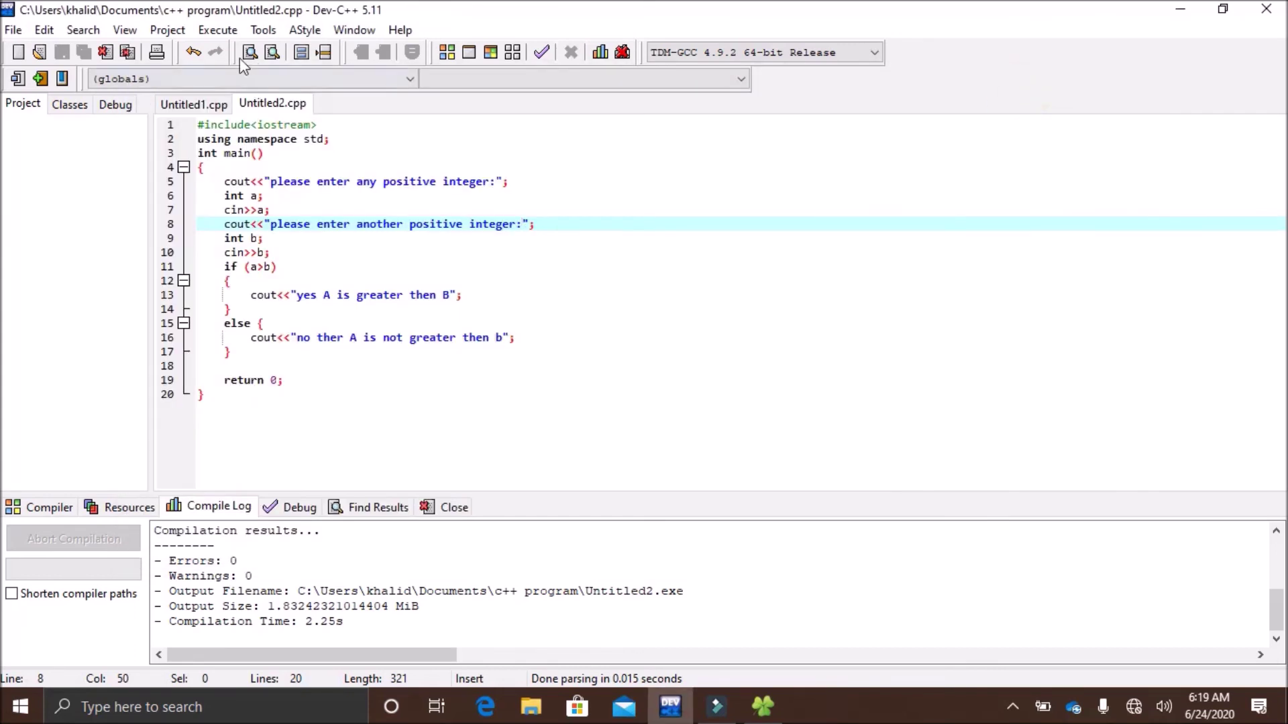
Compile & Run again with inputs 10 and 5 to get "yes A is greater then B".
left_click(220, 36)
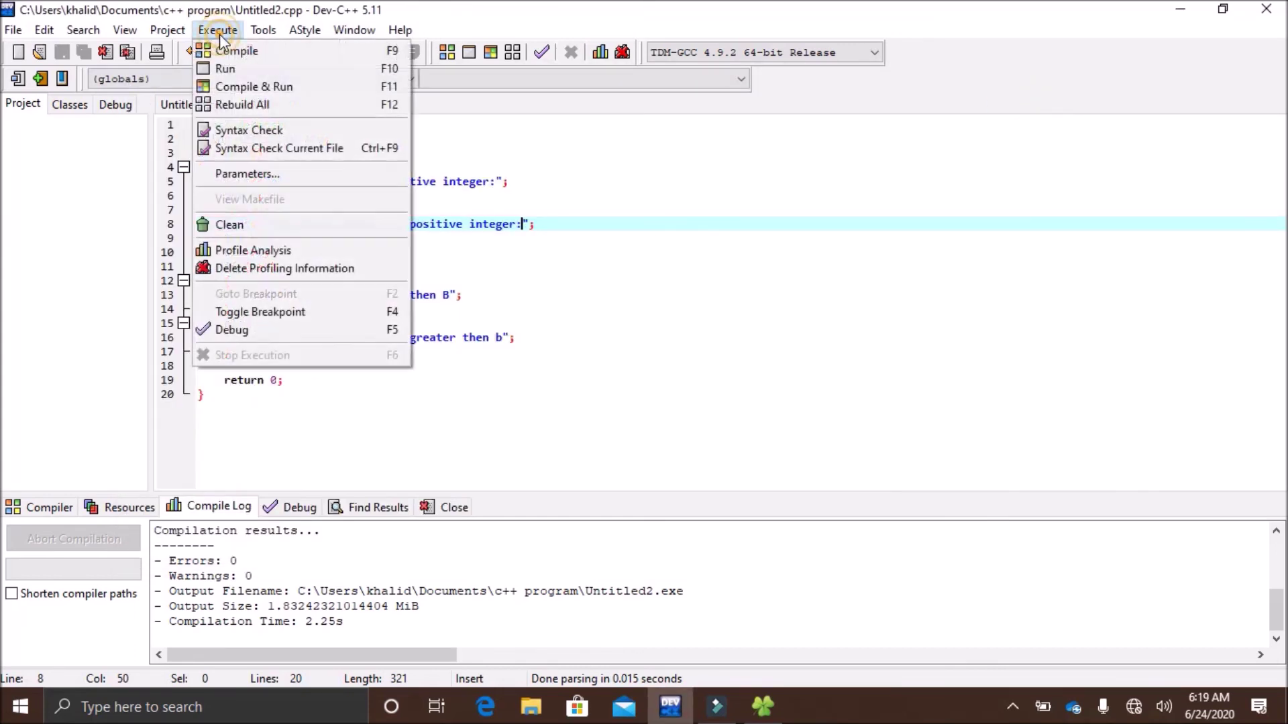
left_click(257, 85)
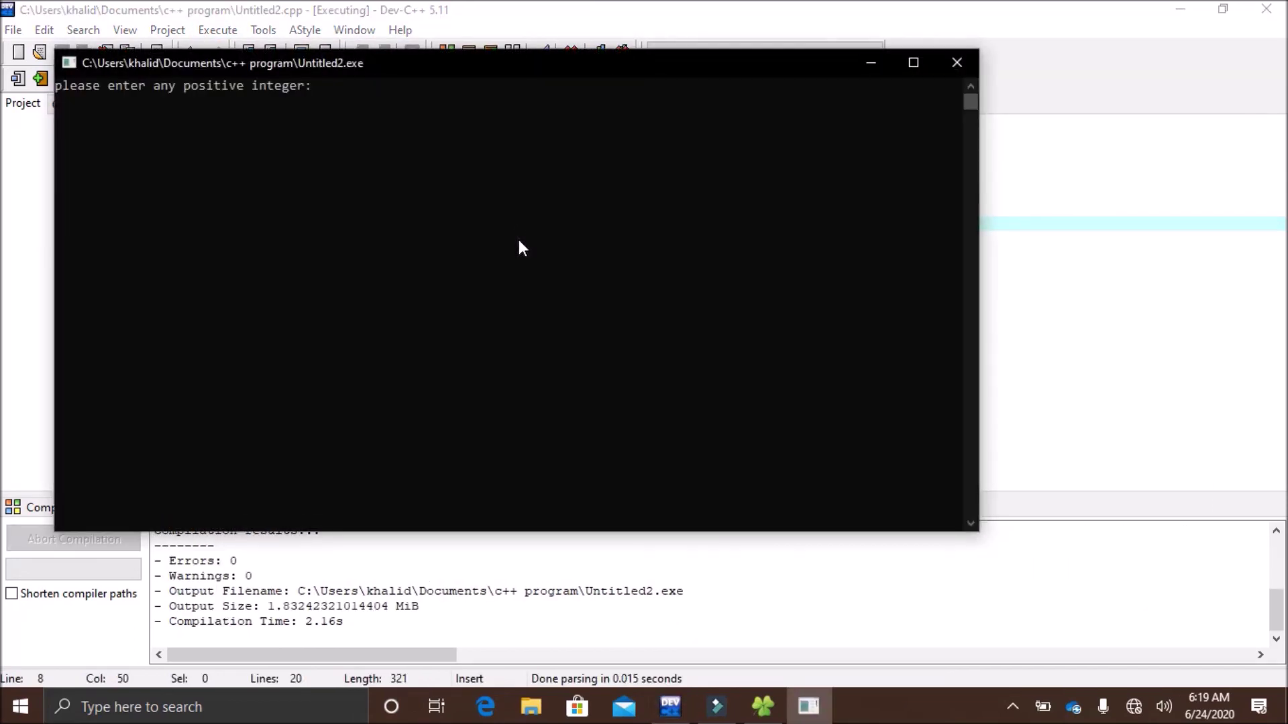
type("10")
key("Return")
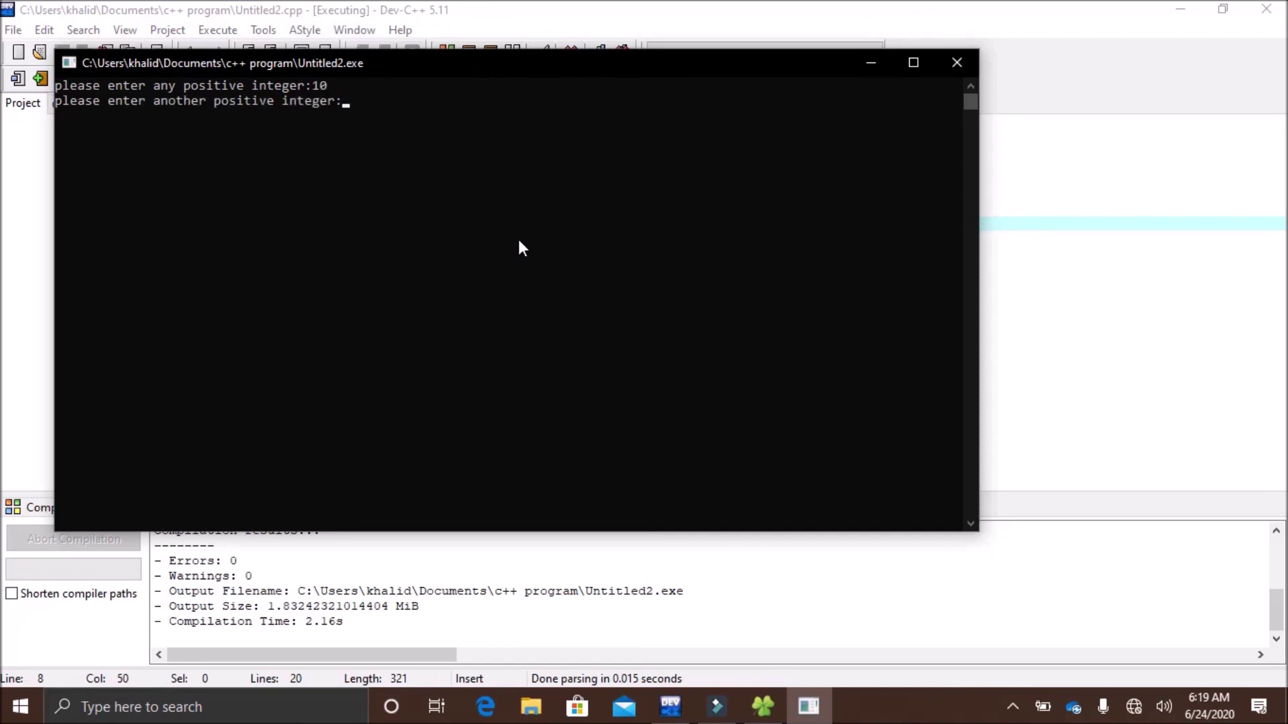
type("5")
key("Return")
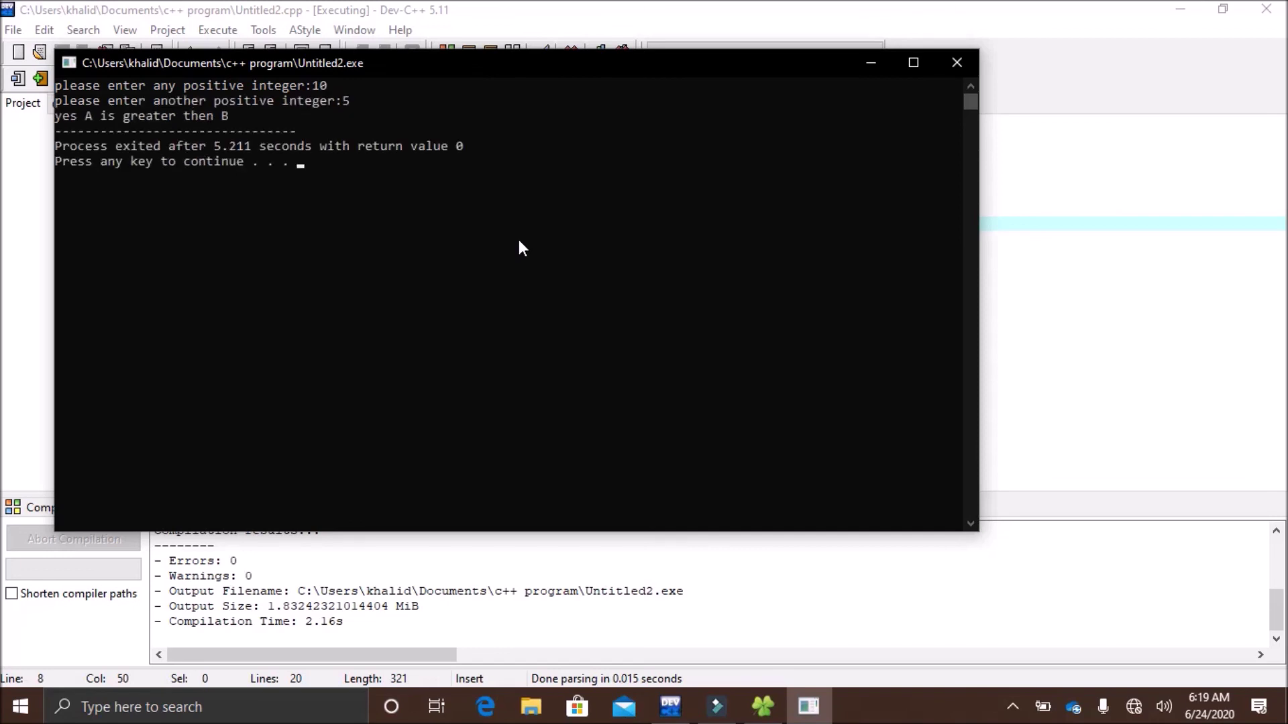